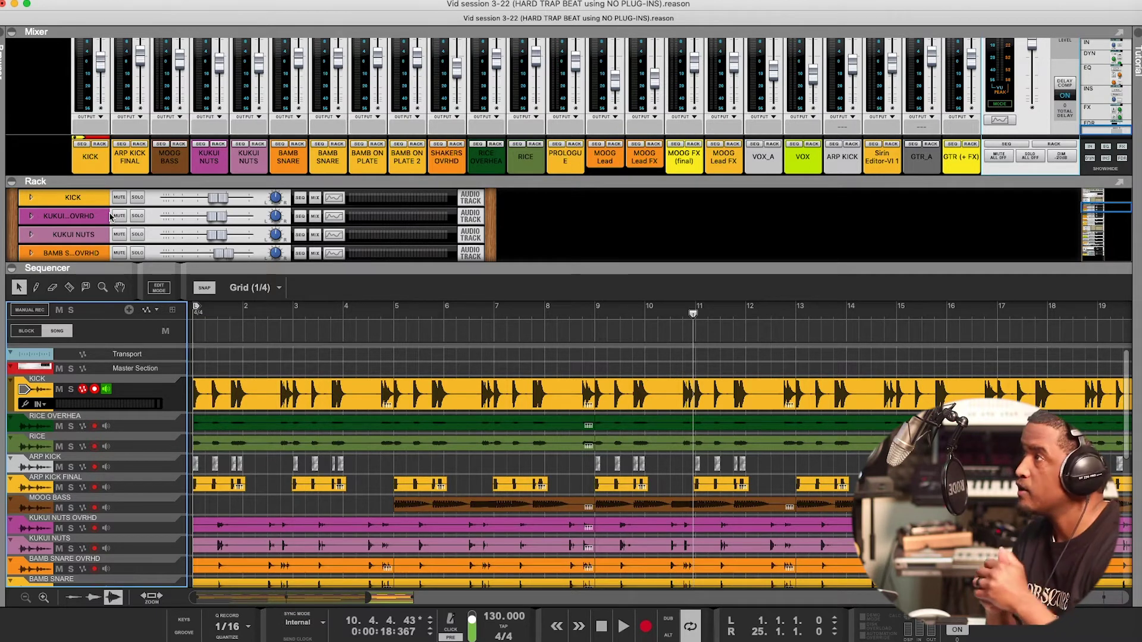
Solo the KICK track, play it alone from bar 1, then stop playback.
scroll(114, 246, down, 1)
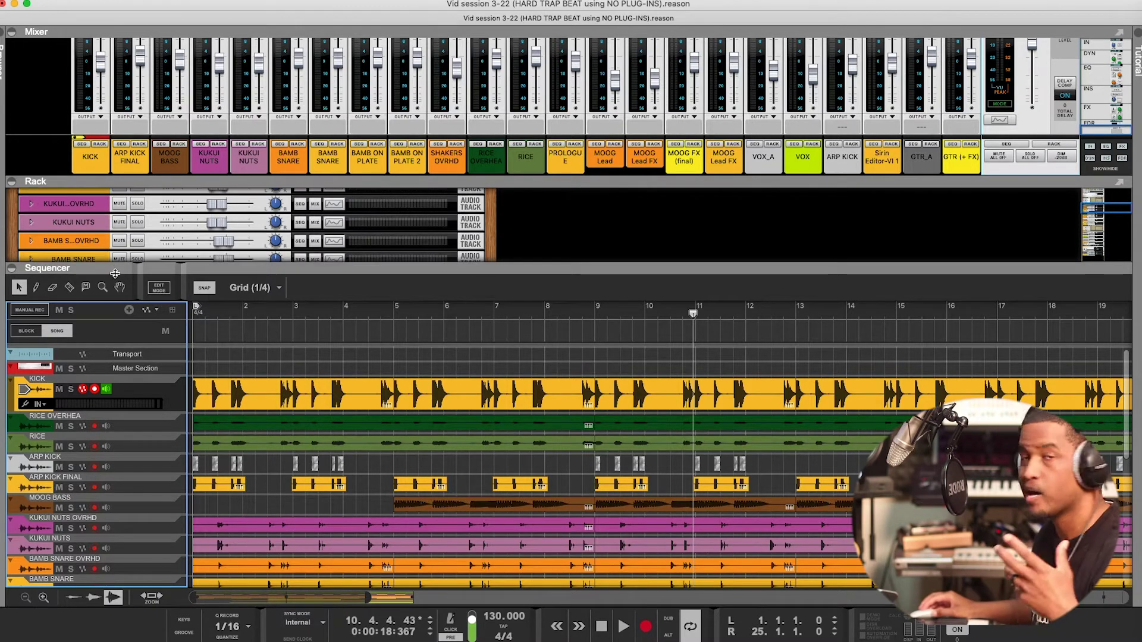
scroll(144, 345, down, 1)
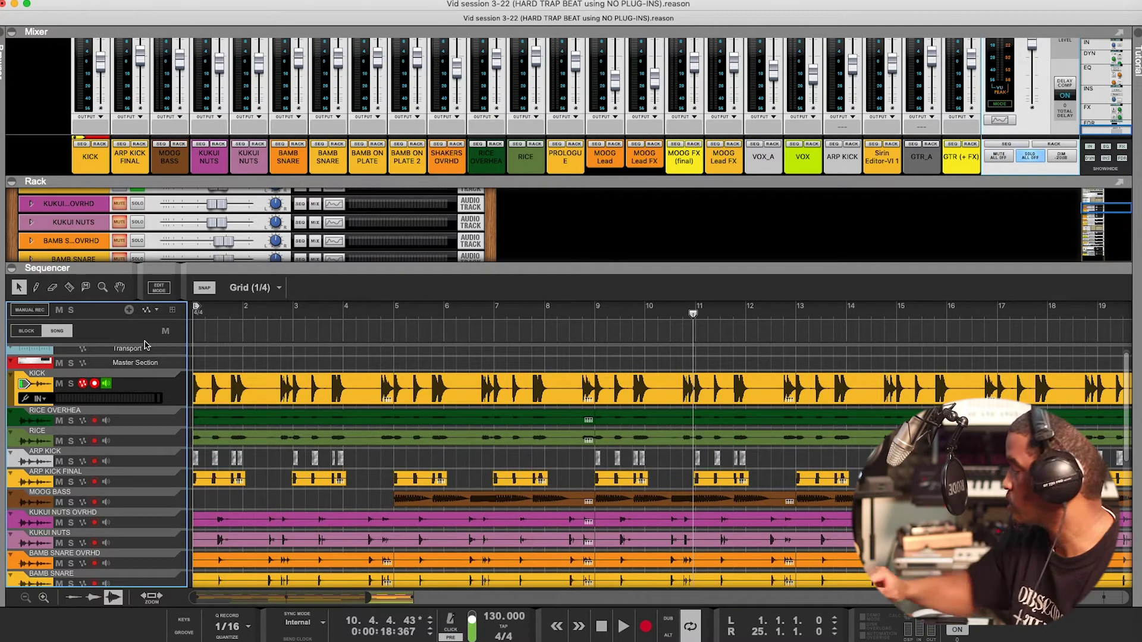
key(Home)
key(space)
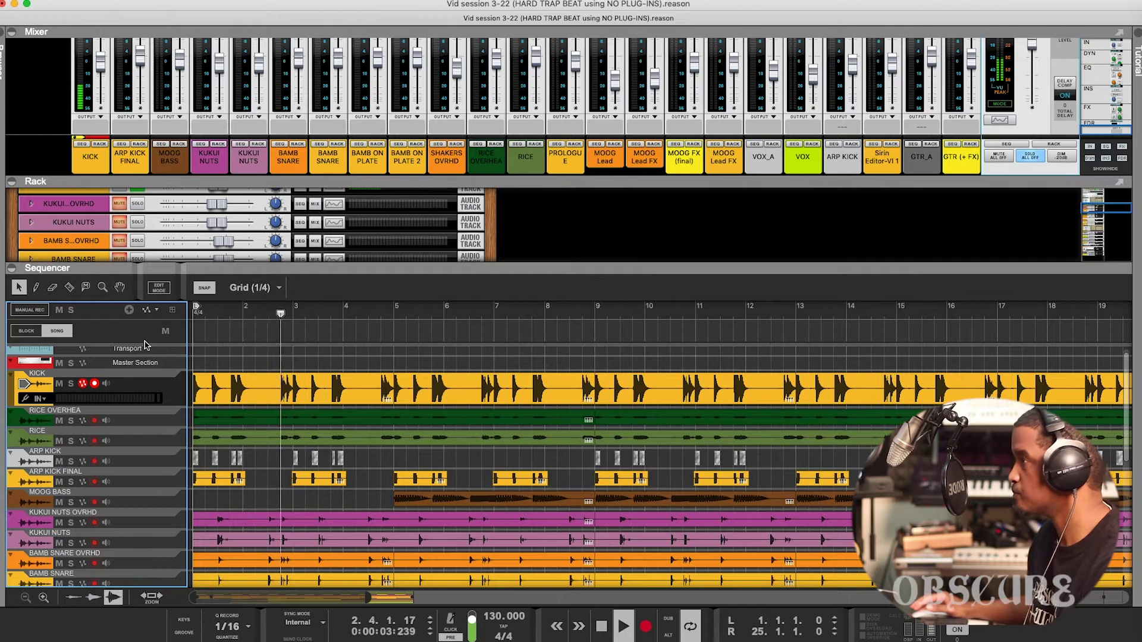
key(space)
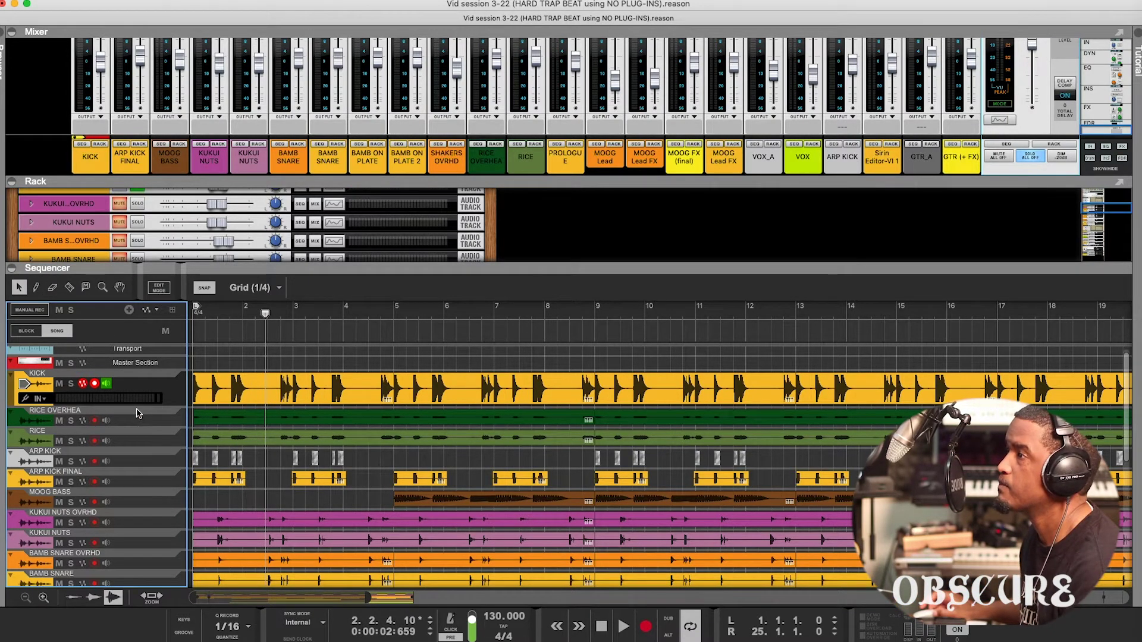
Mute the BAMB SNARE OVRHD track with the M shortcut.
scroll(137, 413, down, 4)
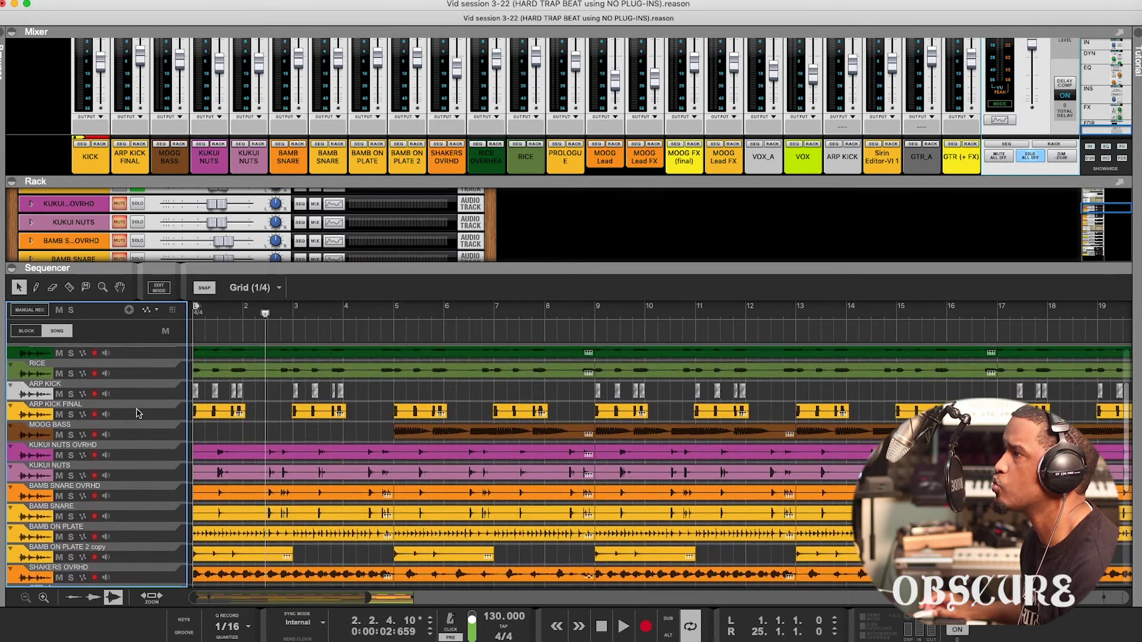
click(132, 487)
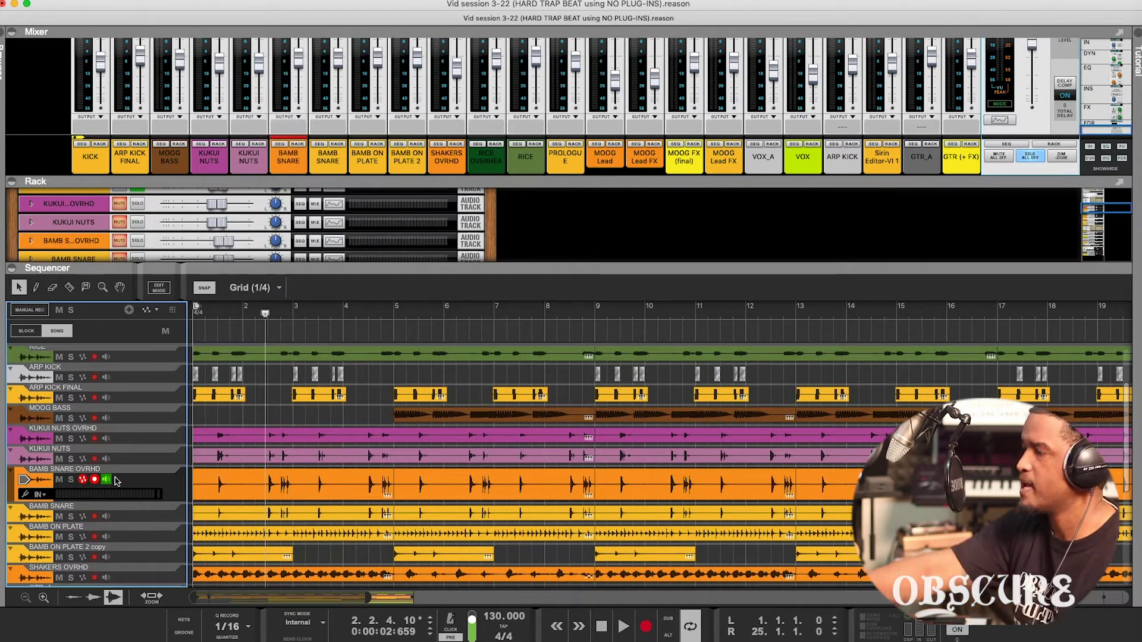
key(m)
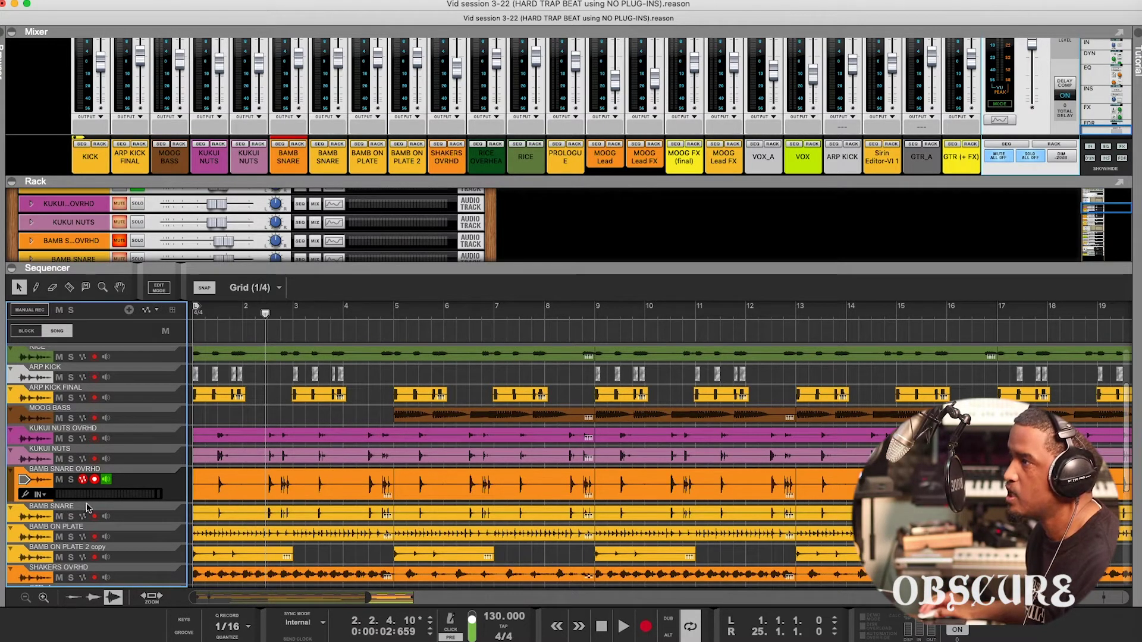
Solo the BAMB SNARE track and audition it on its own, then stop.
click(126, 516)
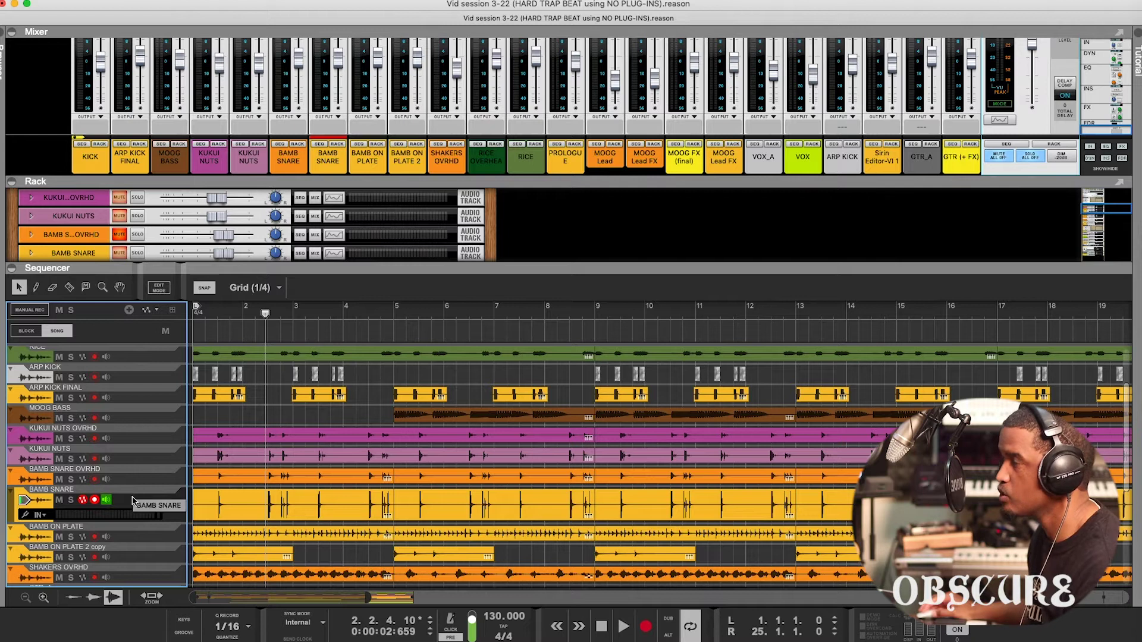
click(73, 501)
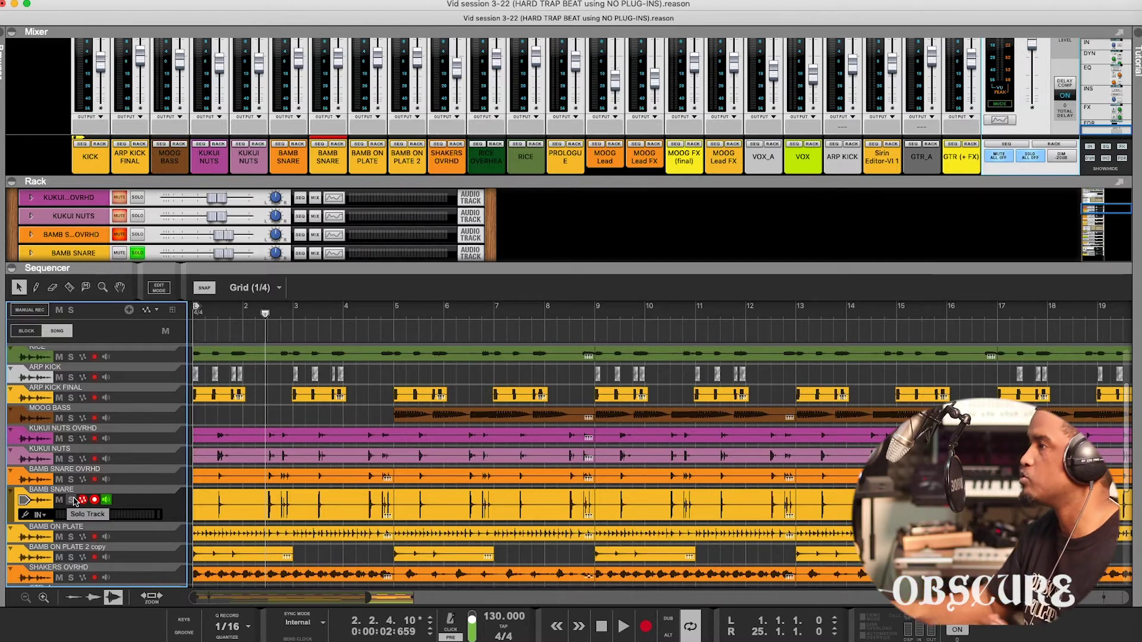
key(space)
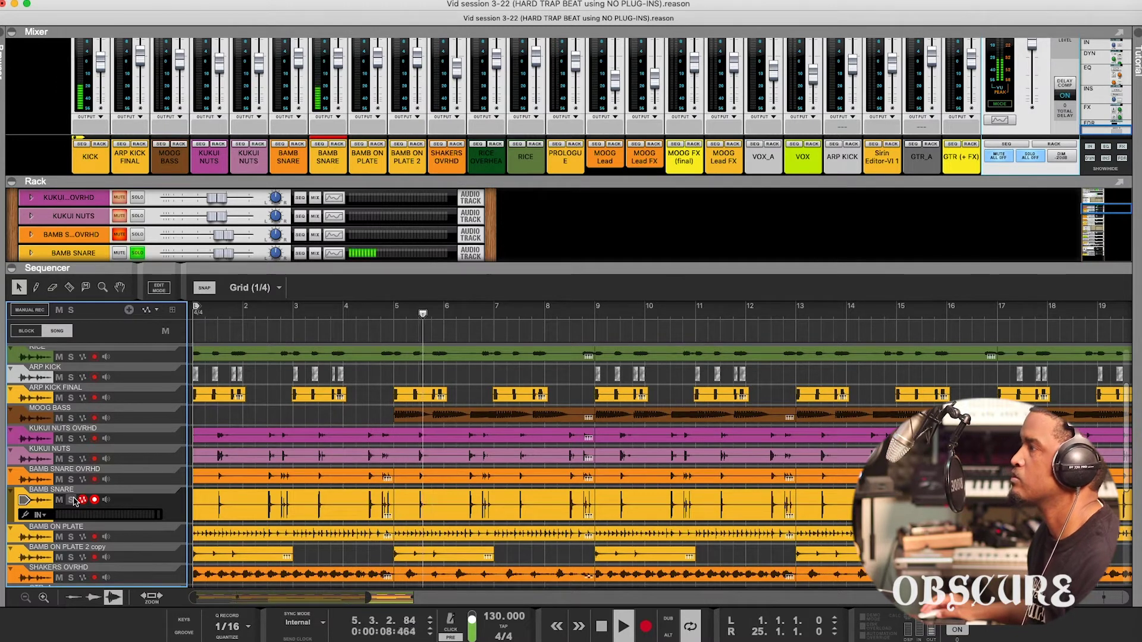
key(space)
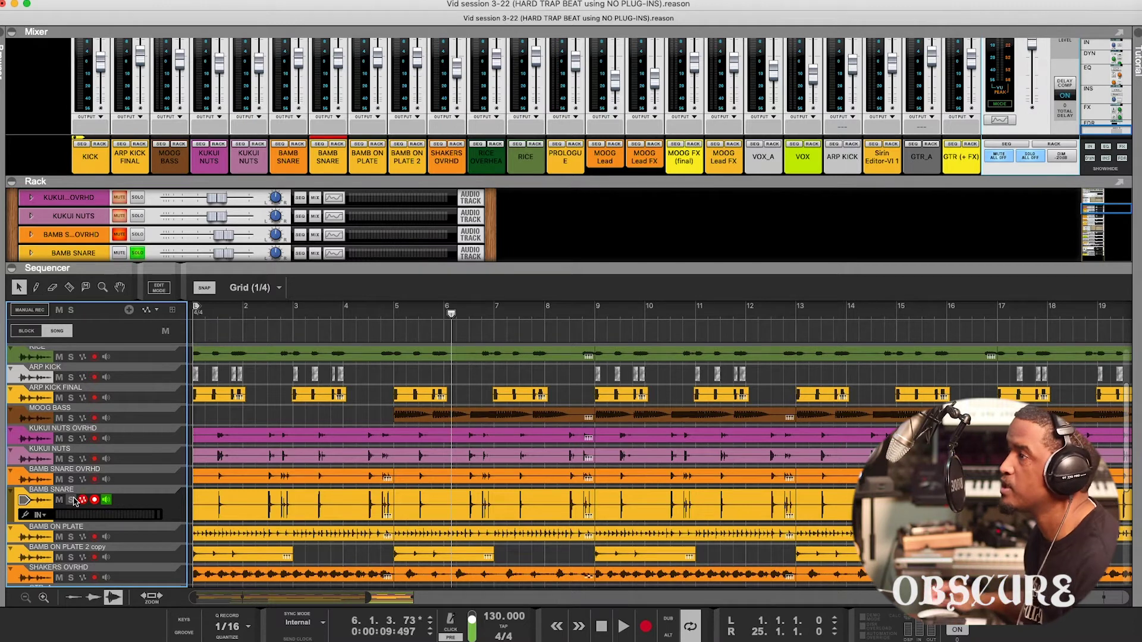
scroll(76, 497, down, 3)
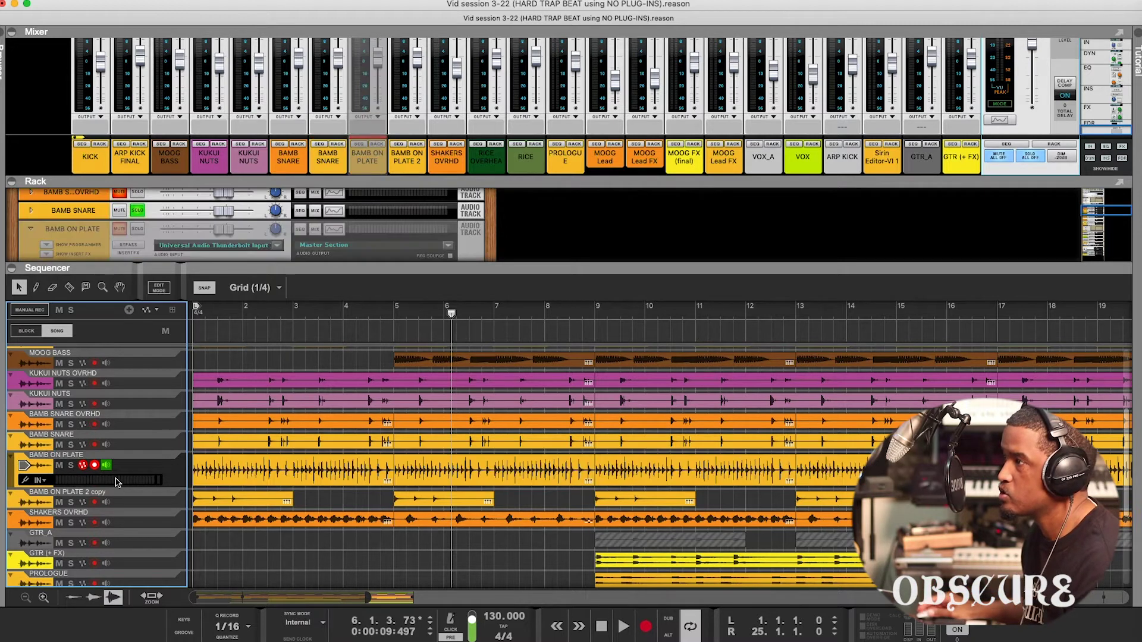
Play the snare with its plate layer and select the BAMB ON PLATE 2 copy track.
key(space)
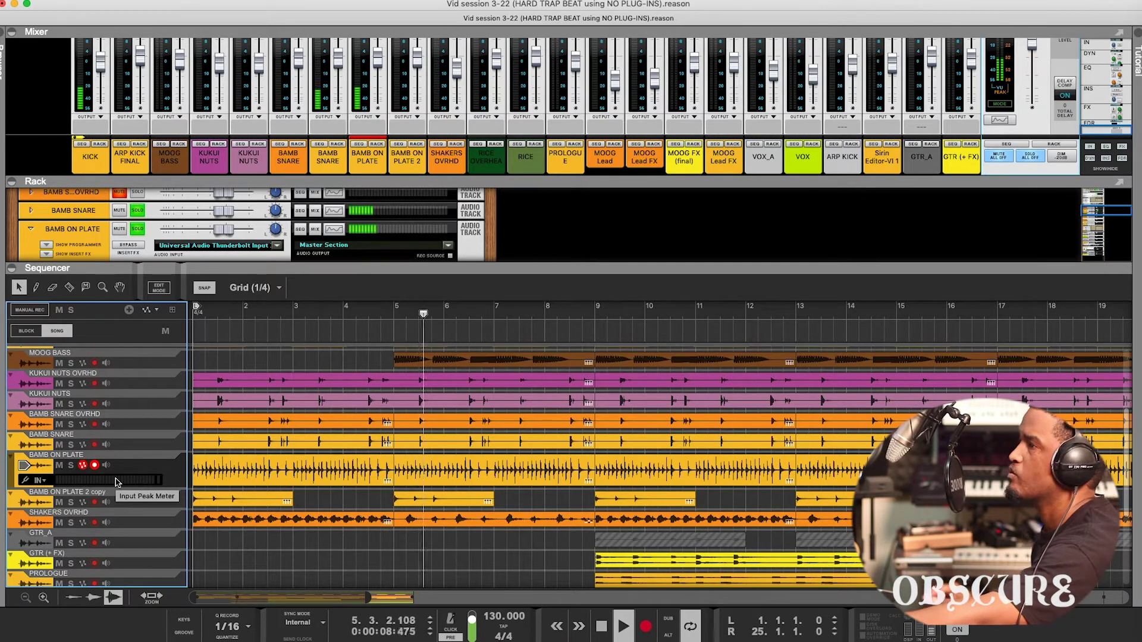
click(141, 498)
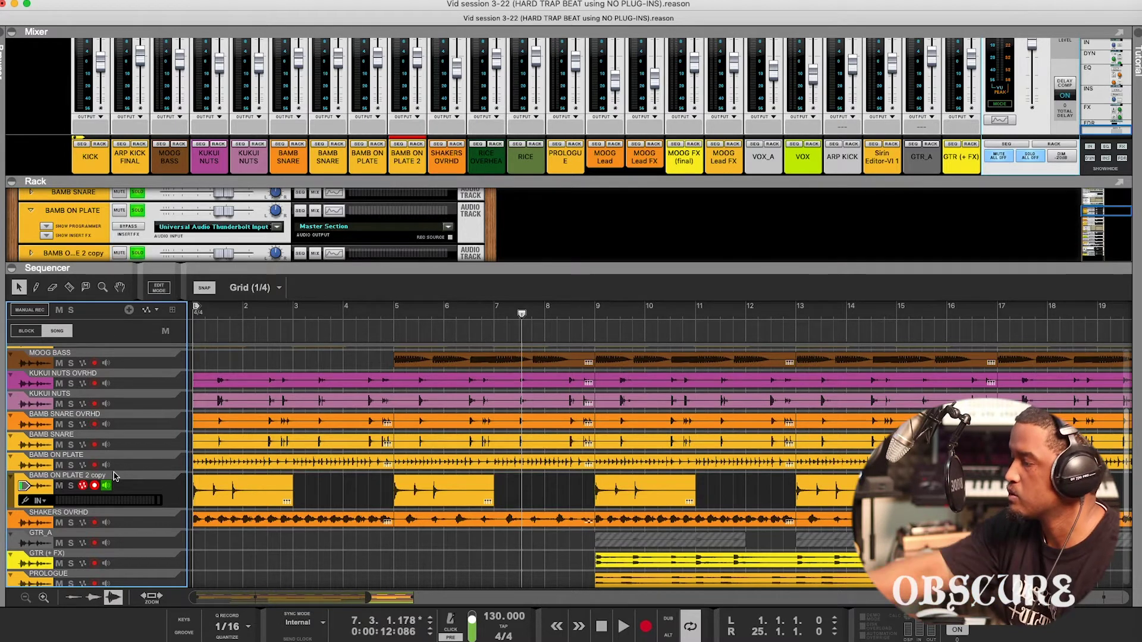
Replay the soloed snare layers from bar 1 and scroll to the KUKUI NUTS OVRHD track.
key(space)
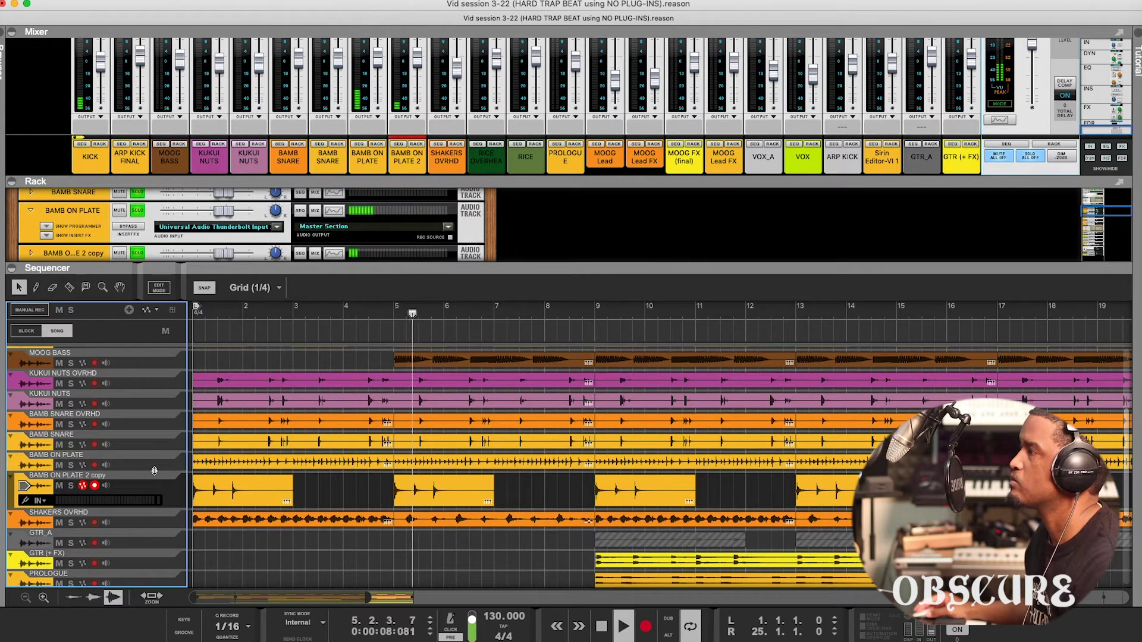
key(space)
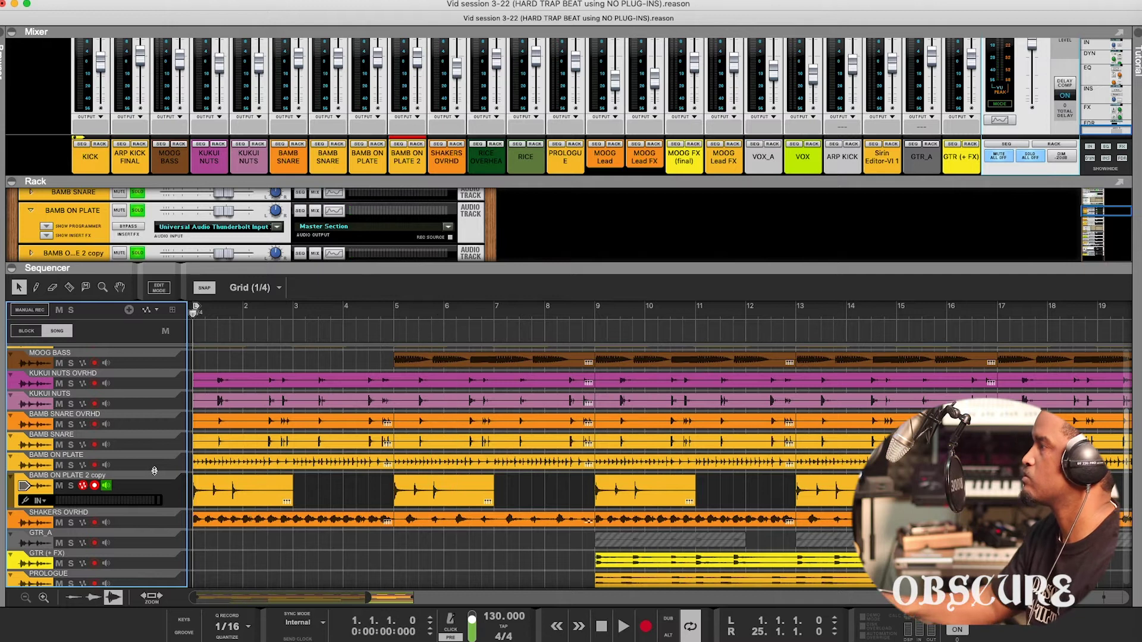
key(space)
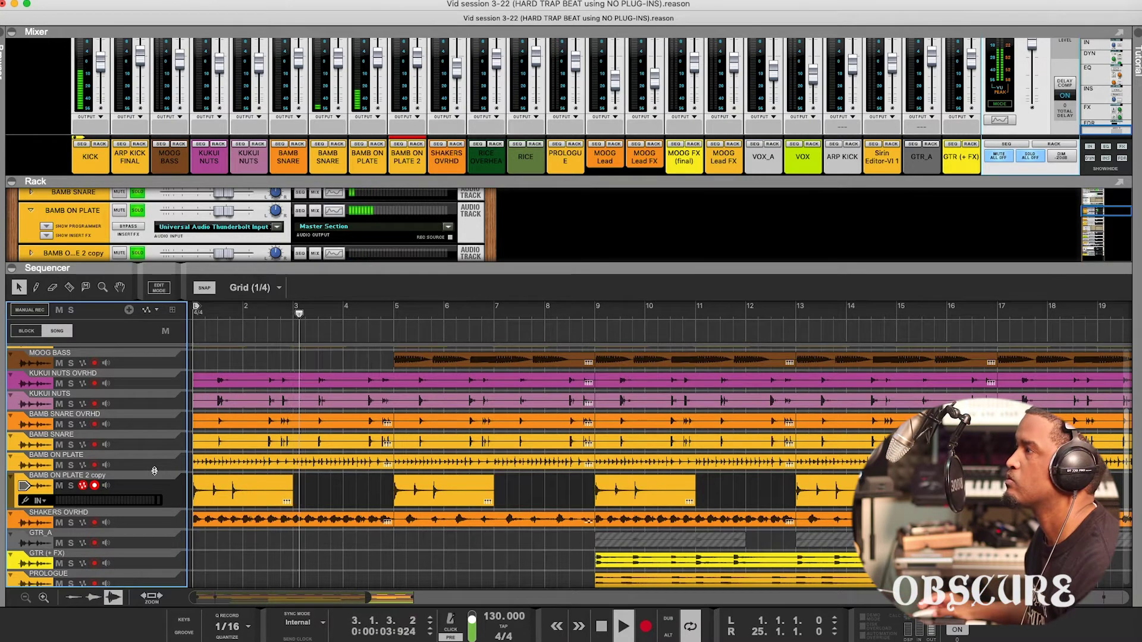
scroll(154, 471, up, 3)
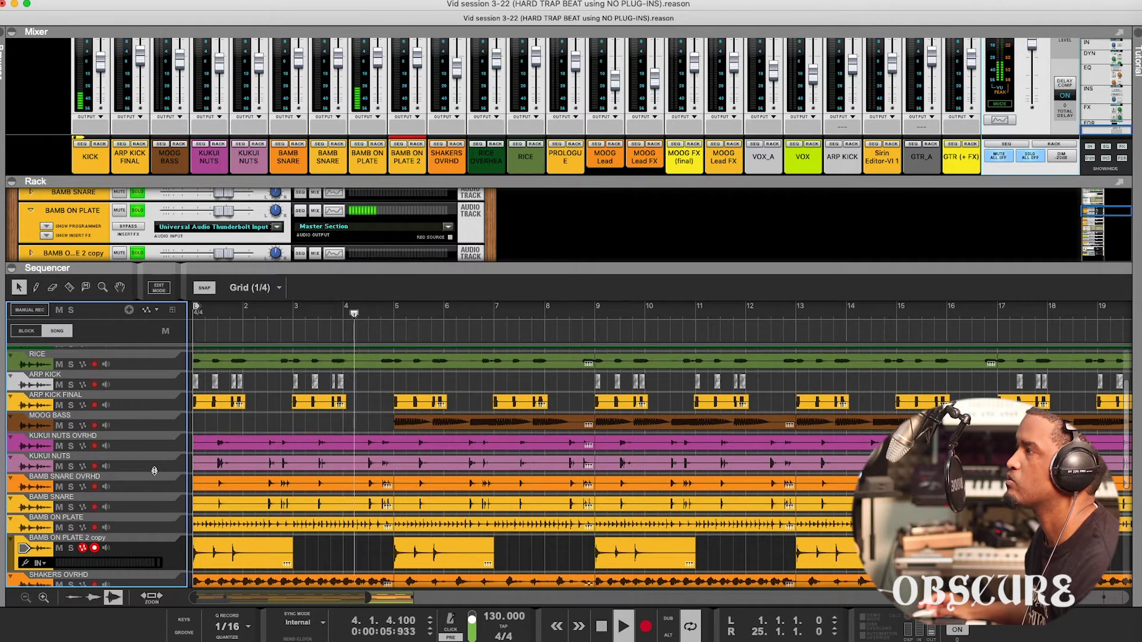
scroll(154, 470, down, 2)
Solo KUKUI NUTS OVRHD and play it from bar 1, then select the KUKUI NUTS track.
click(150, 413)
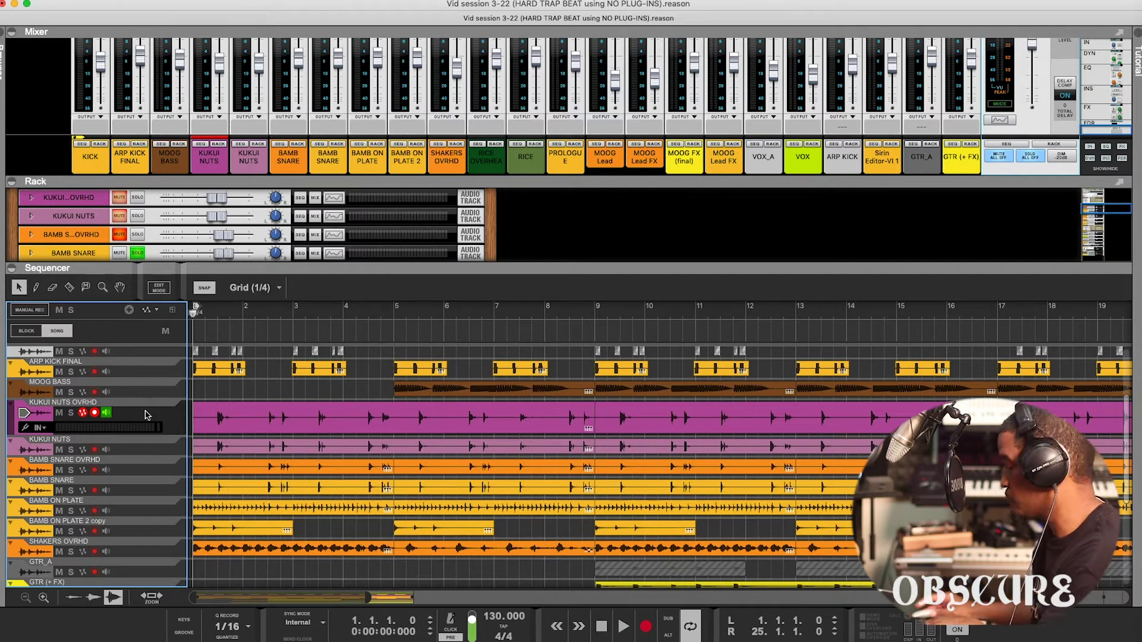
key(space)
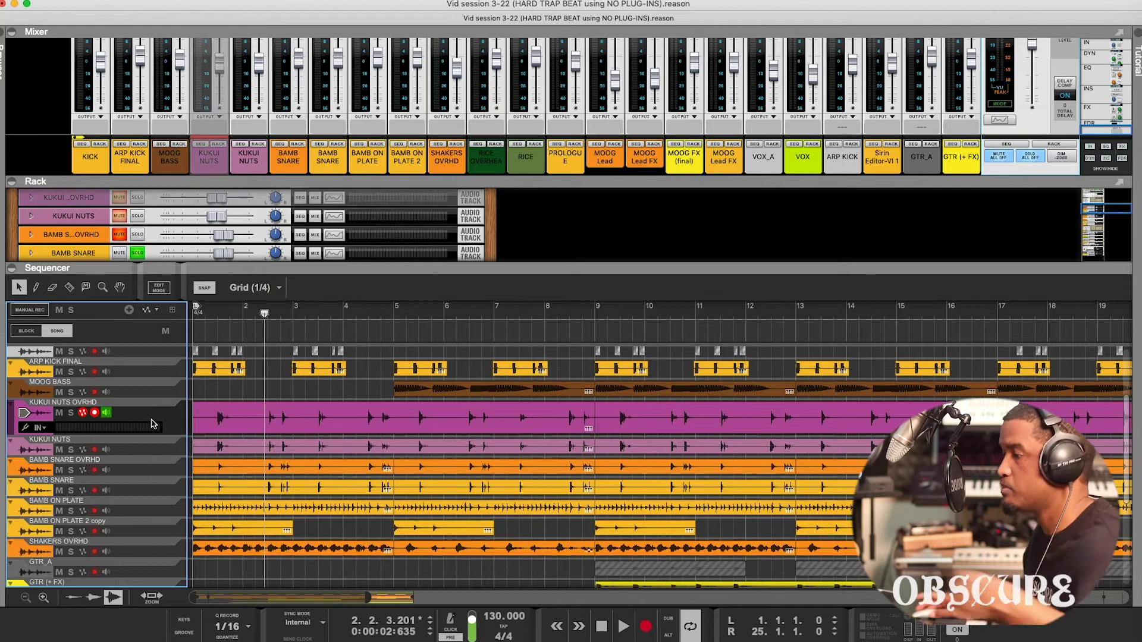
key(s)
key(space)
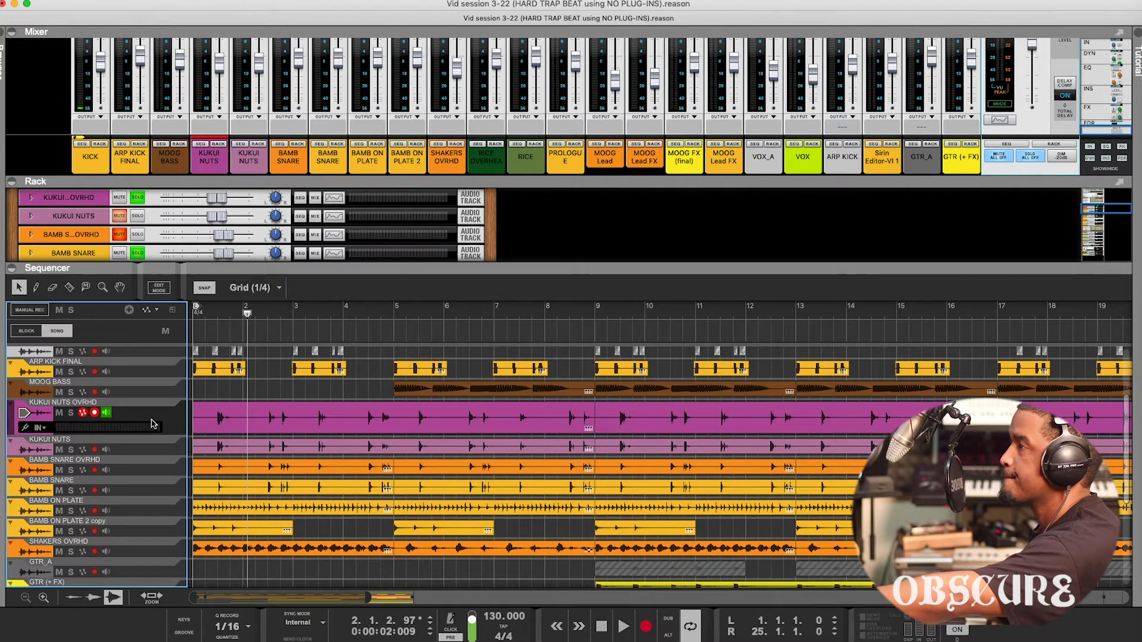
click(155, 445)
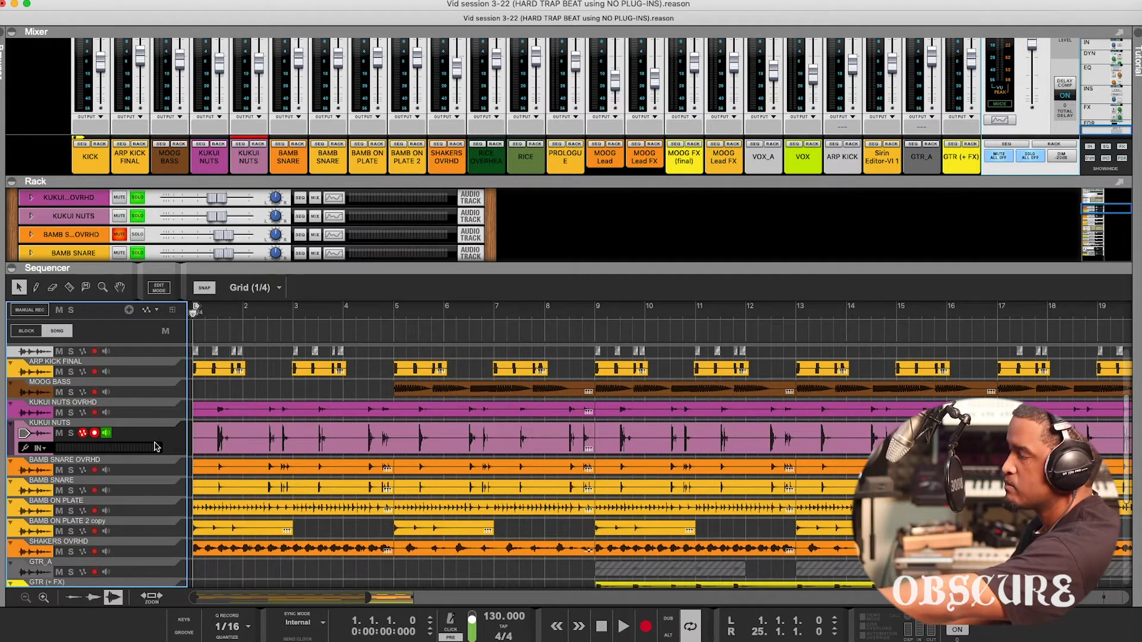
Play the KUKUI NUTS layer from bar 1, then start playback again.
key(space)
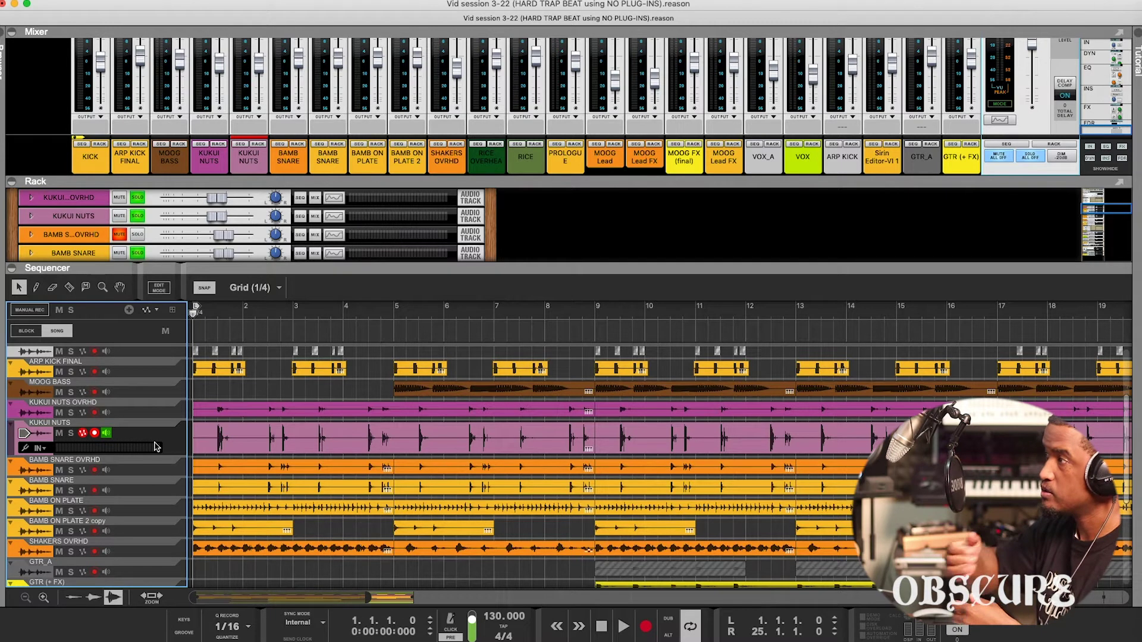
key(space)
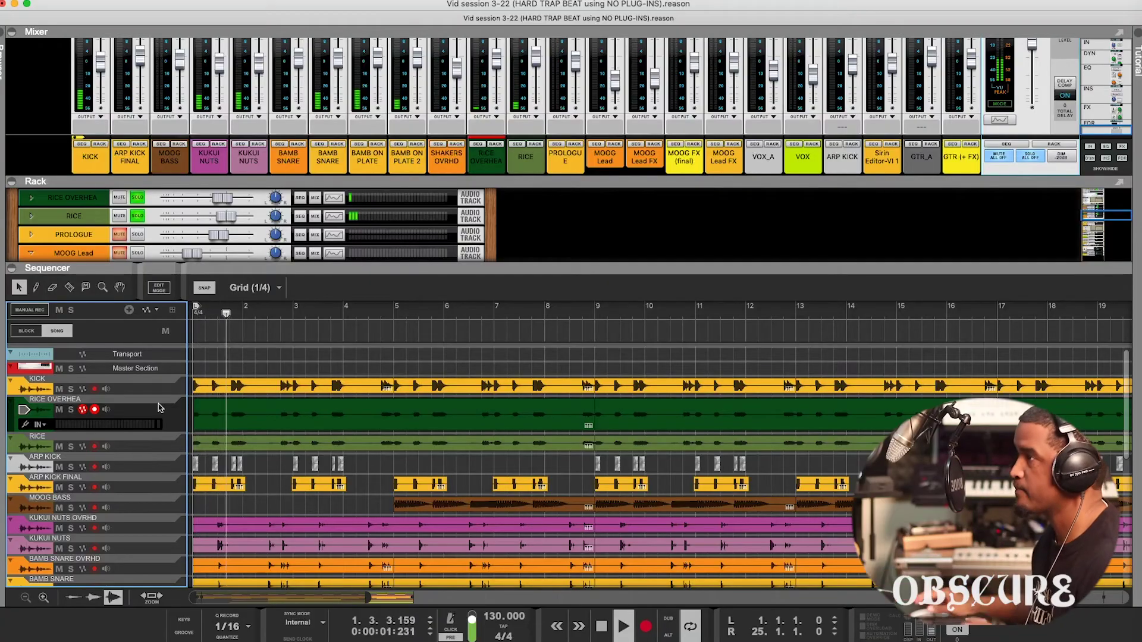
click(72, 409)
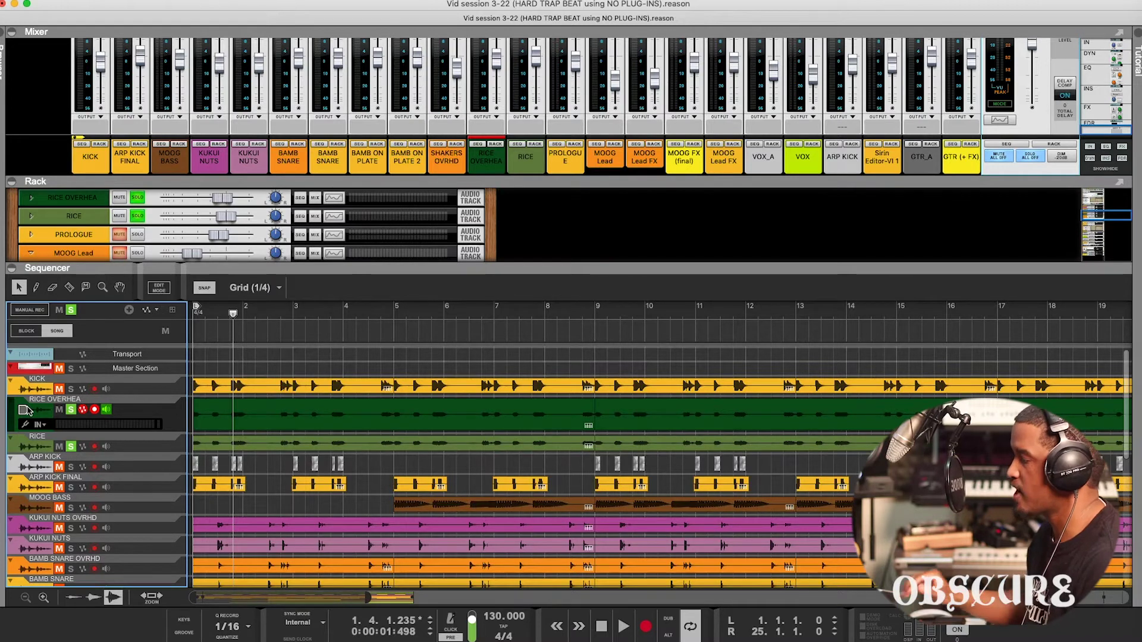
key(space)
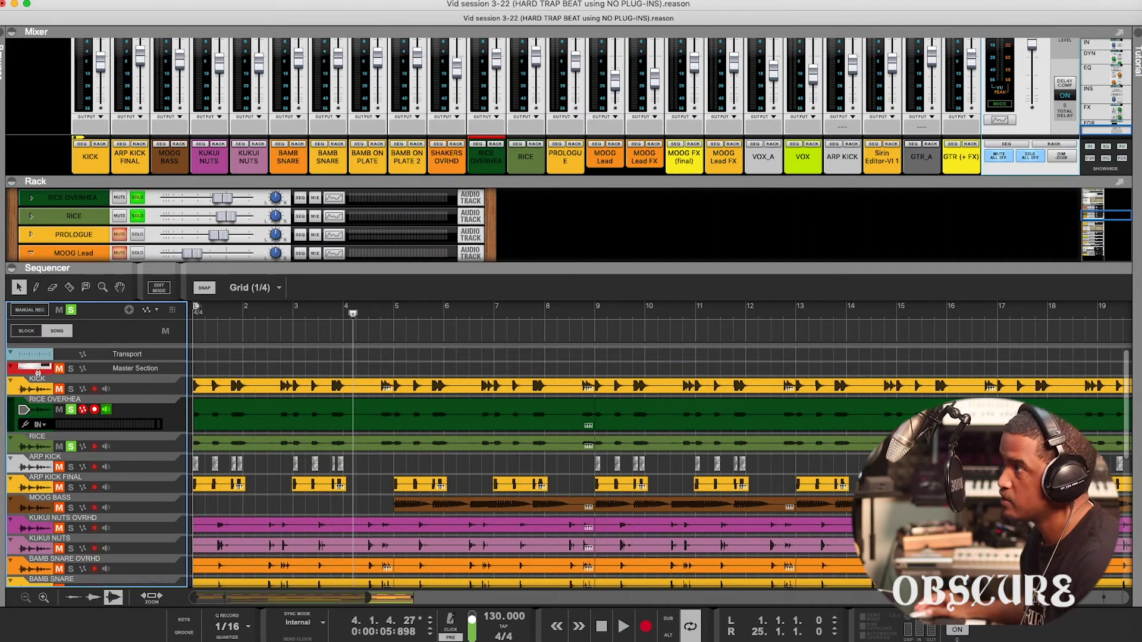
click(70, 310)
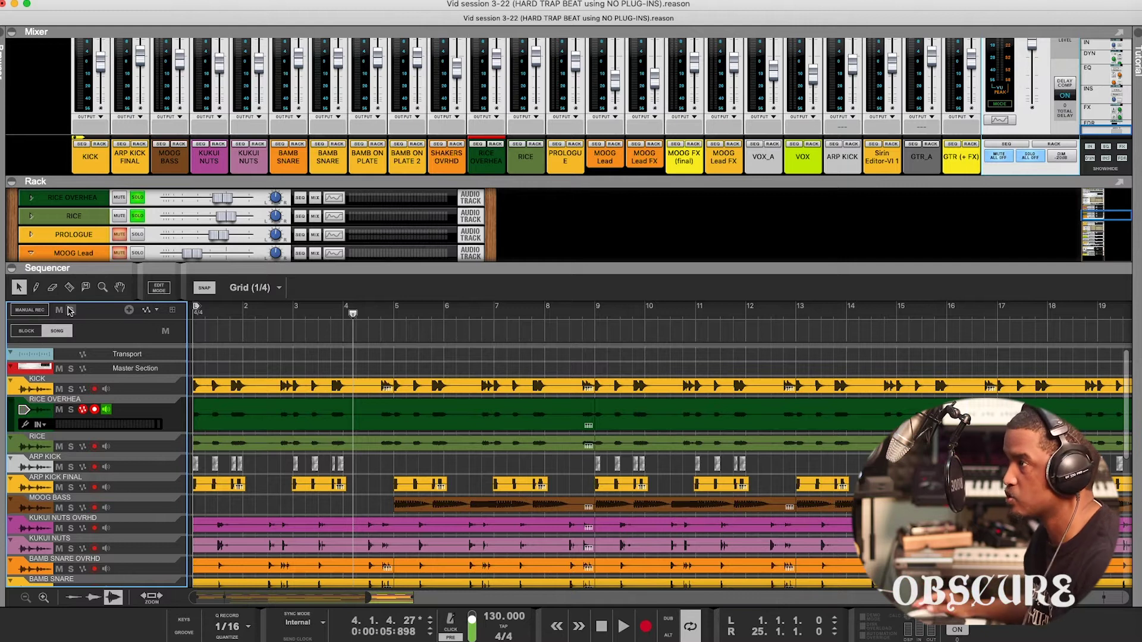
key(space)
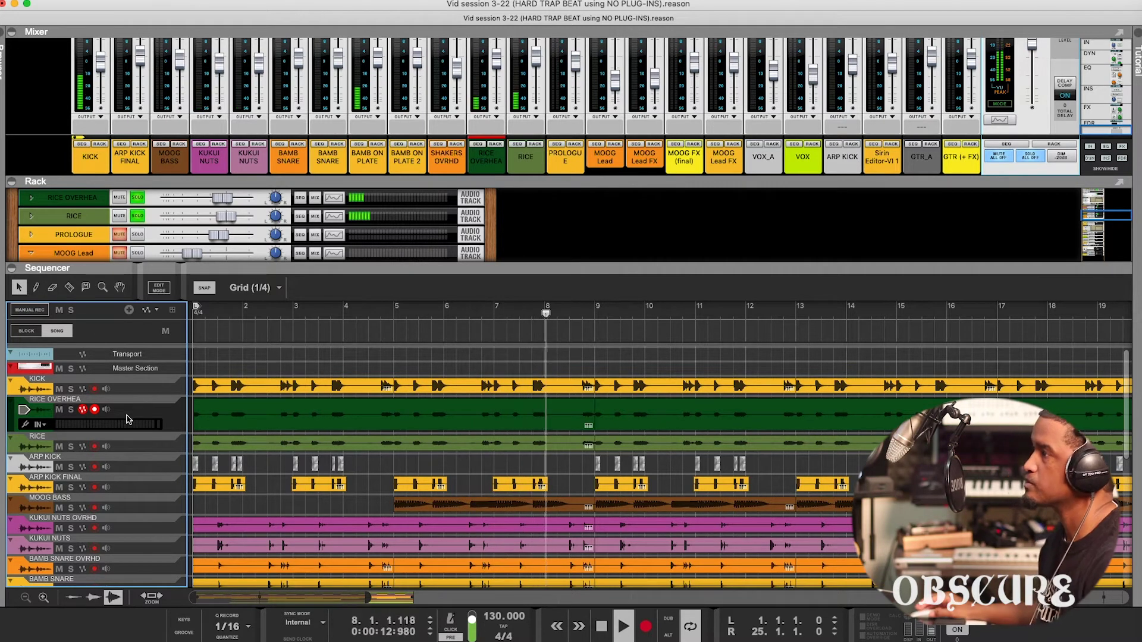
scroll(172, 452, down, 3)
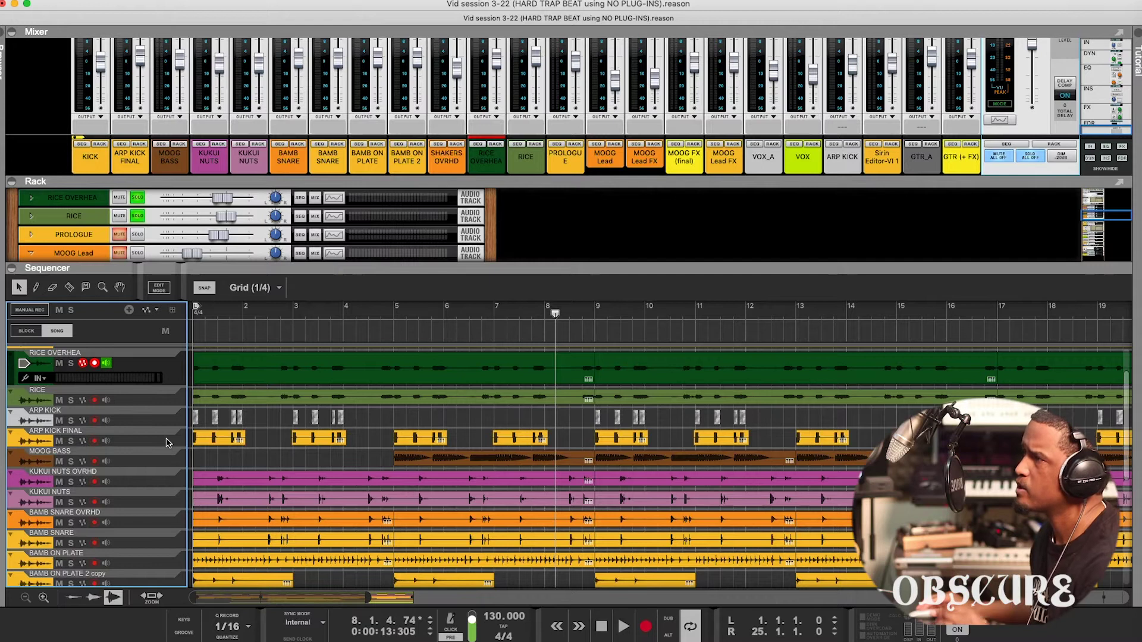
click(167, 443)
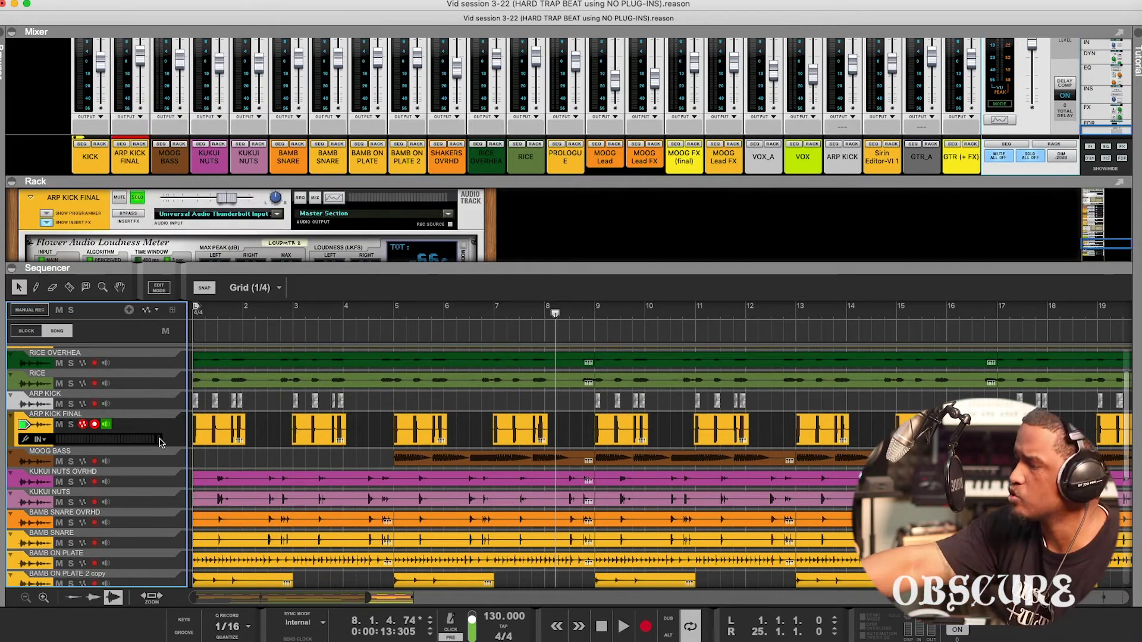
Play from the song start, then solo ARP KICK FINAL and audition it alone.
key(space)
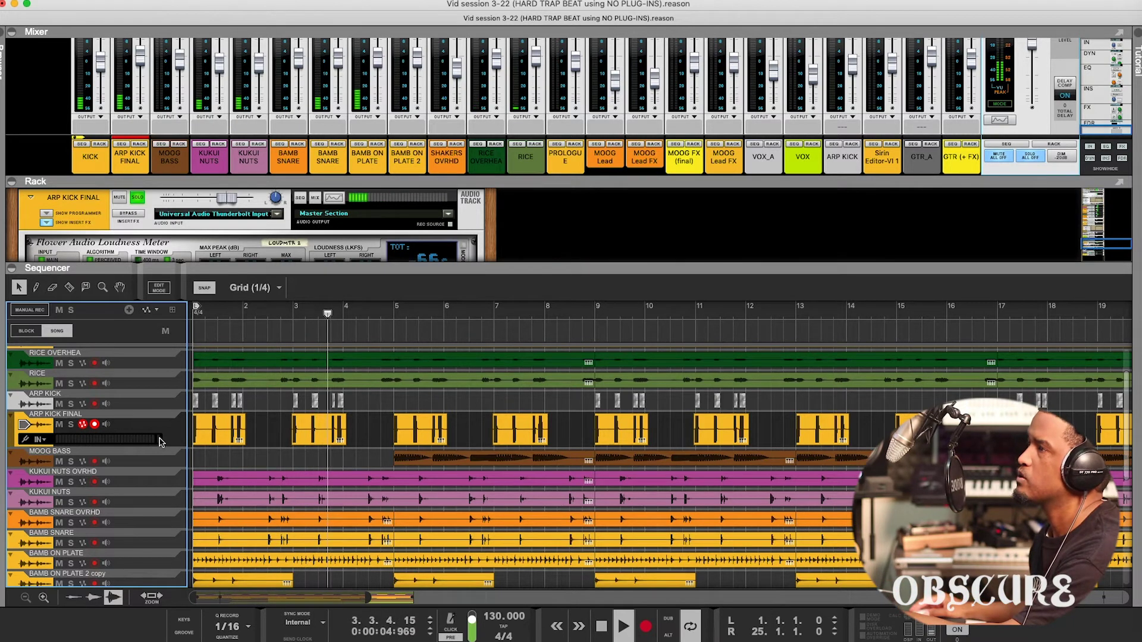
key(space)
click(72, 424)
key(space)
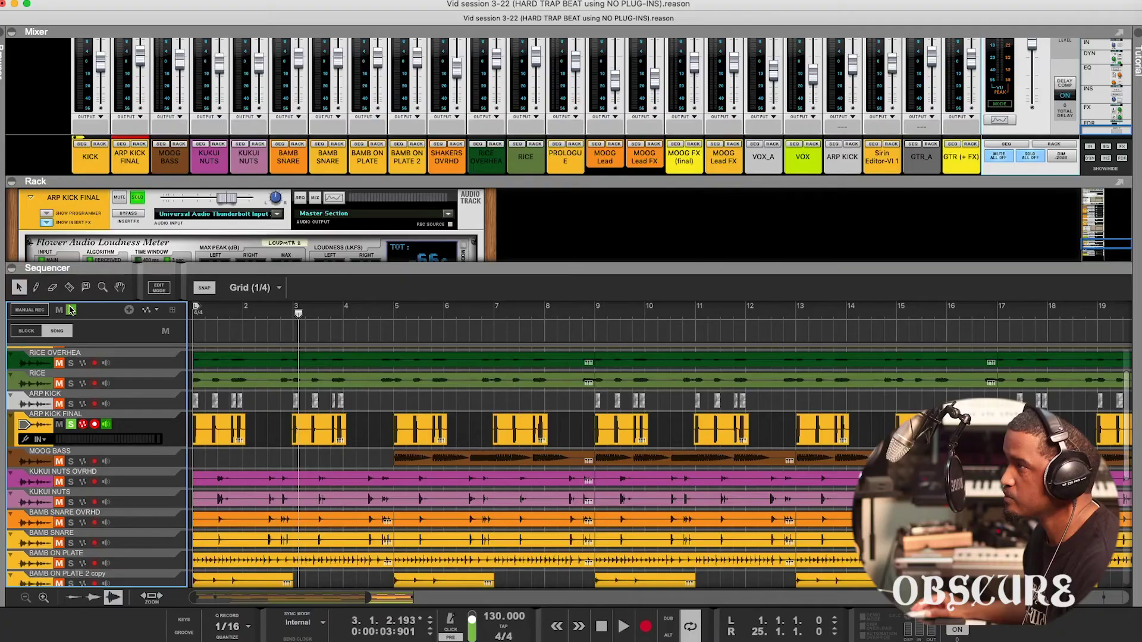
Clear all solos, play the full beat with every track audible, then stop and select MOOG BASS.
click(71, 310)
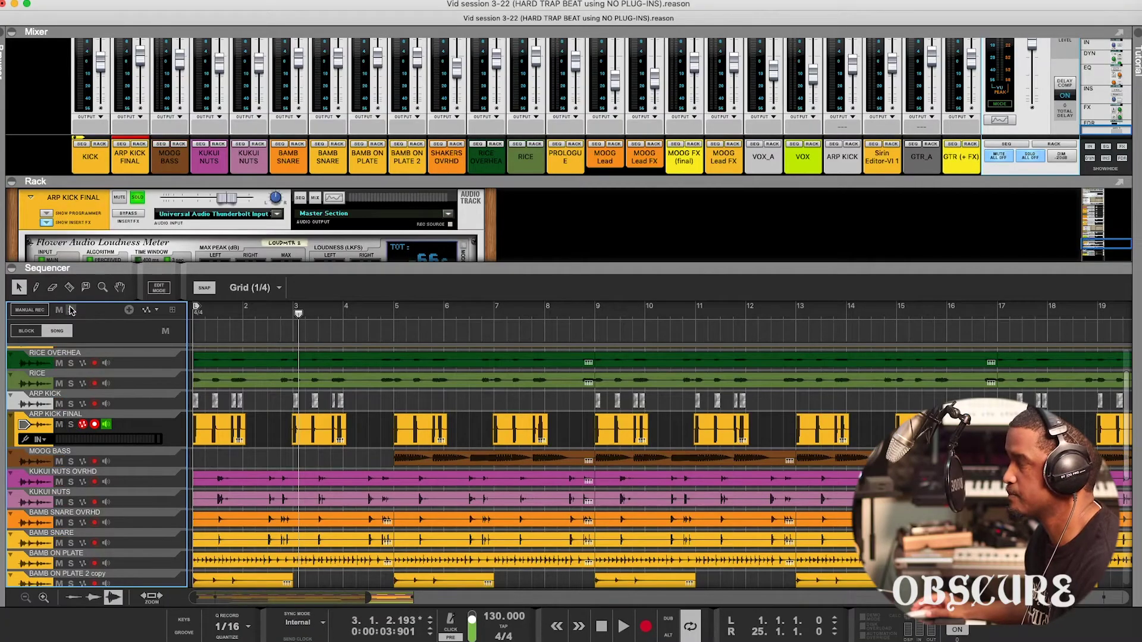
key(space)
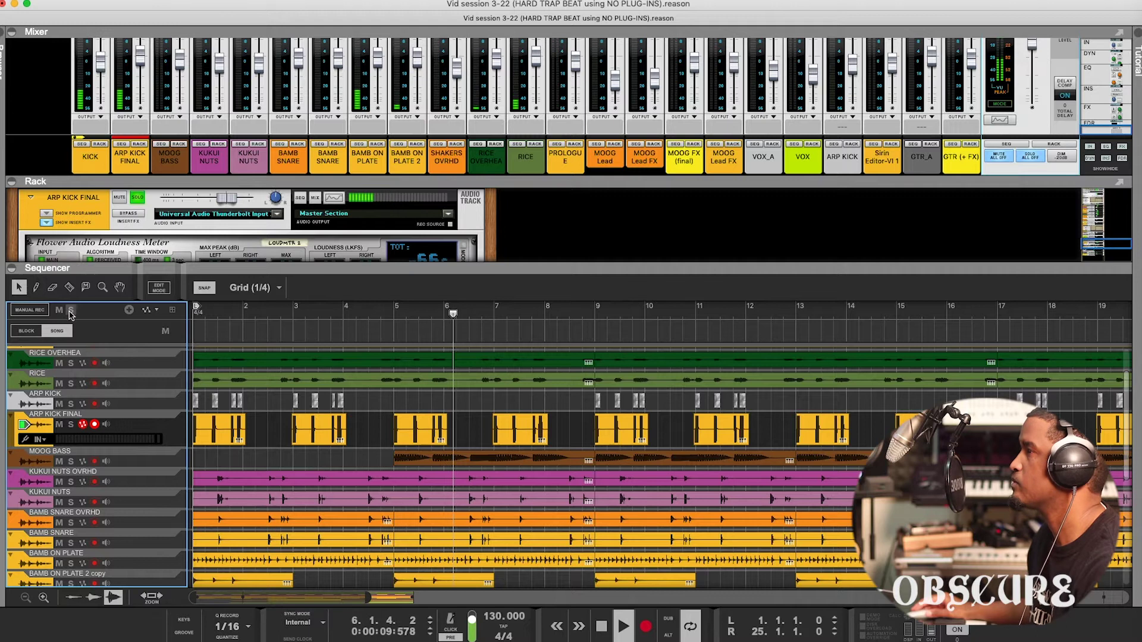
key(space)
click(124, 454)
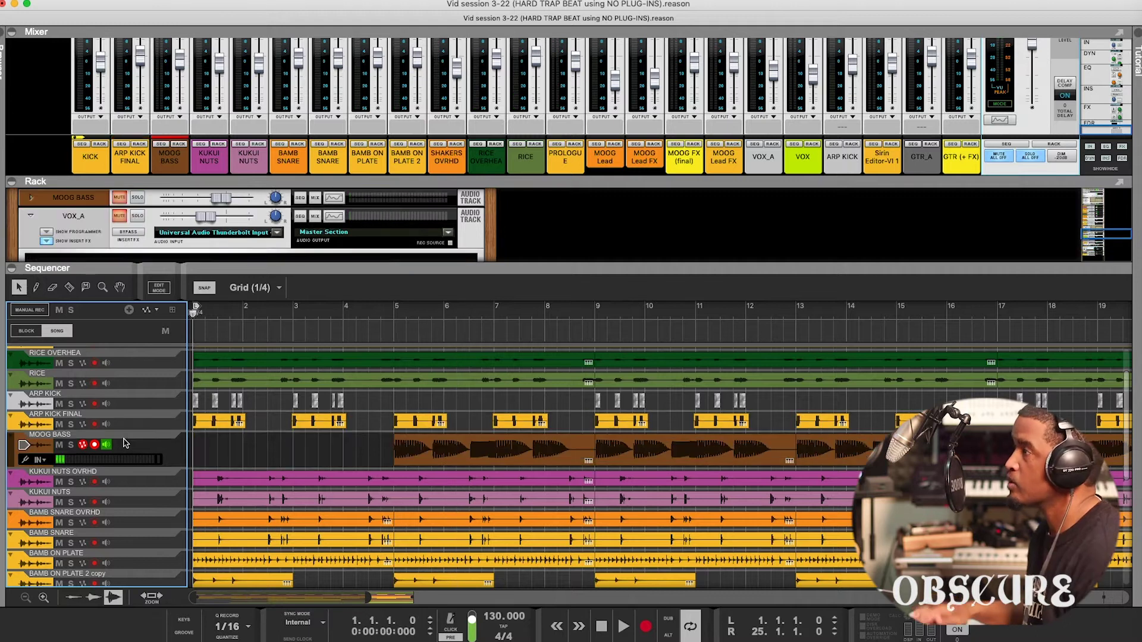
Solo MOOG BASS and play it from bar 5, jumping back near bar 4 to replay.
click(393, 314)
key(space)
key(space)
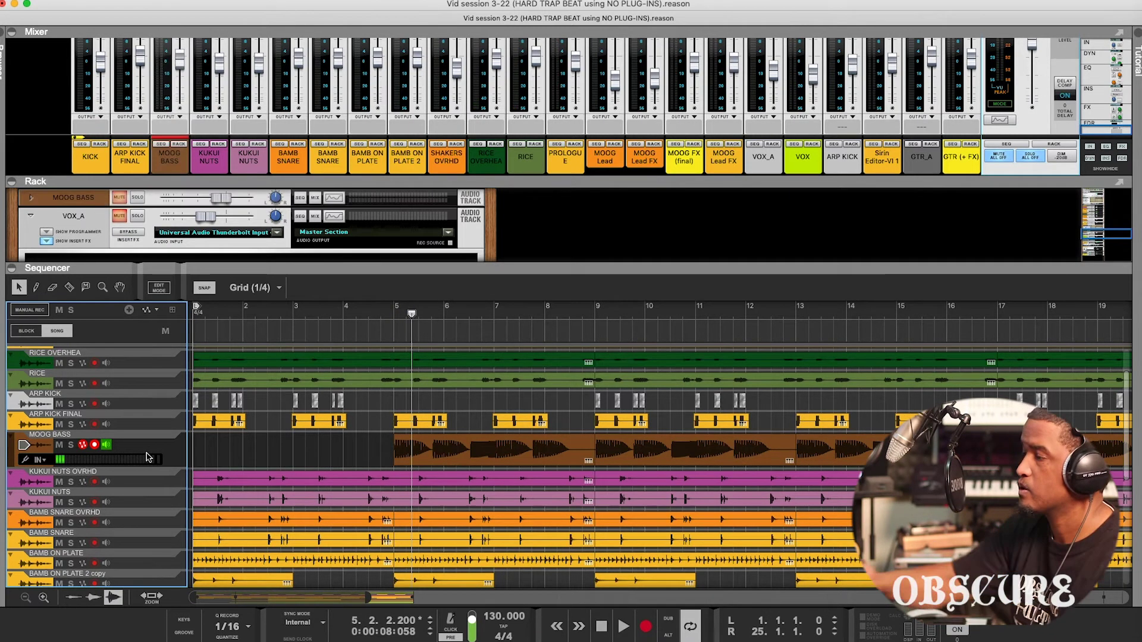
key(s)
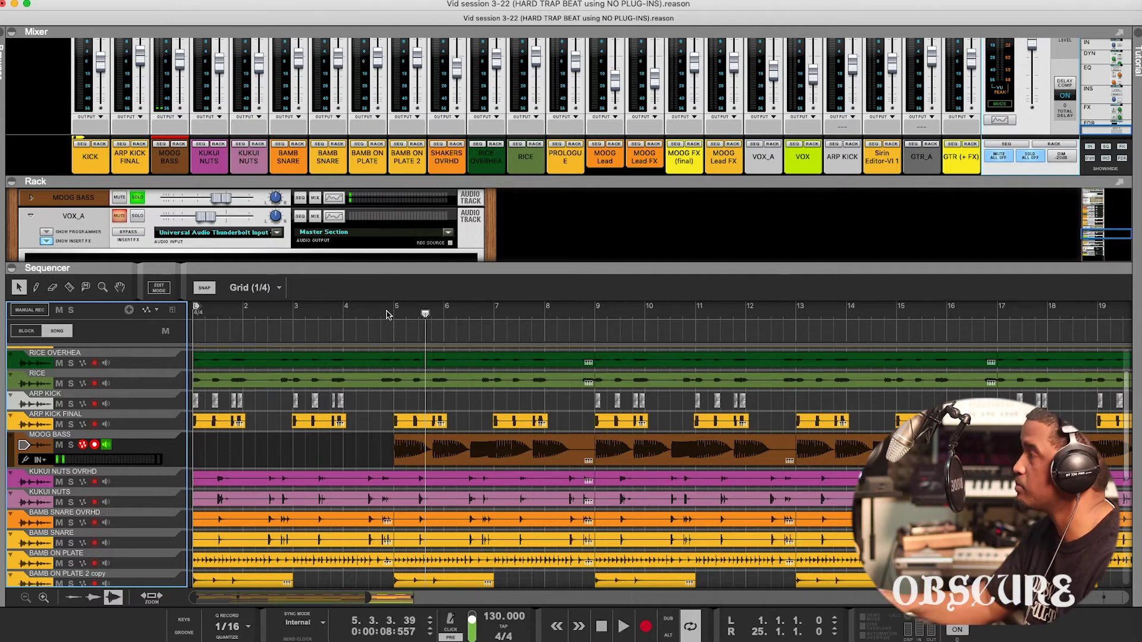
key(space)
click(386, 315)
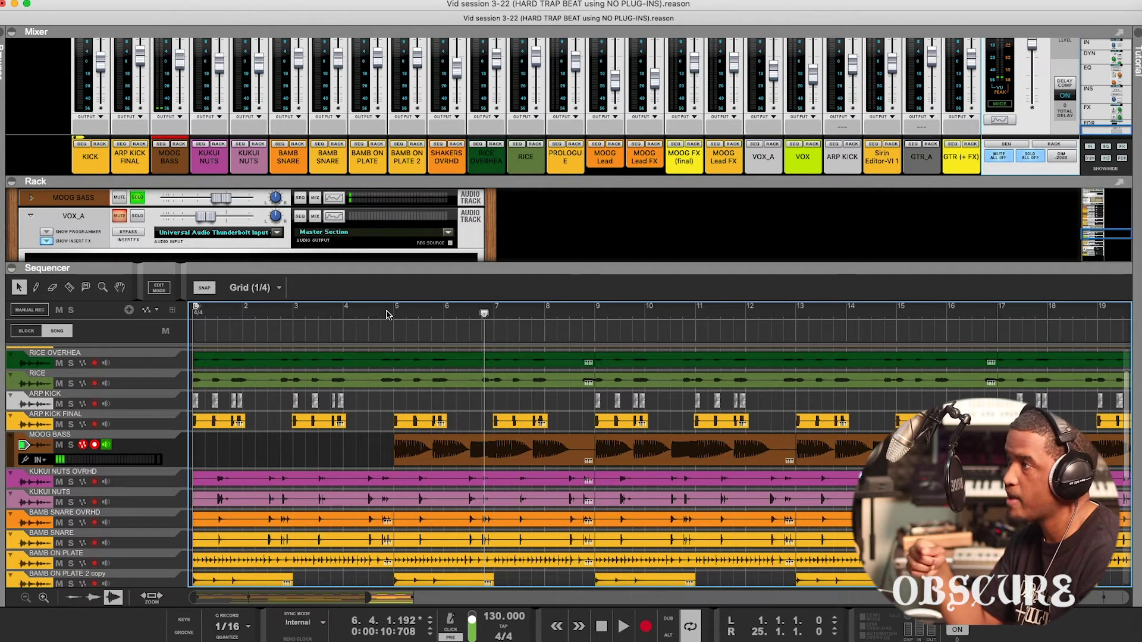
click(386, 314)
key(space)
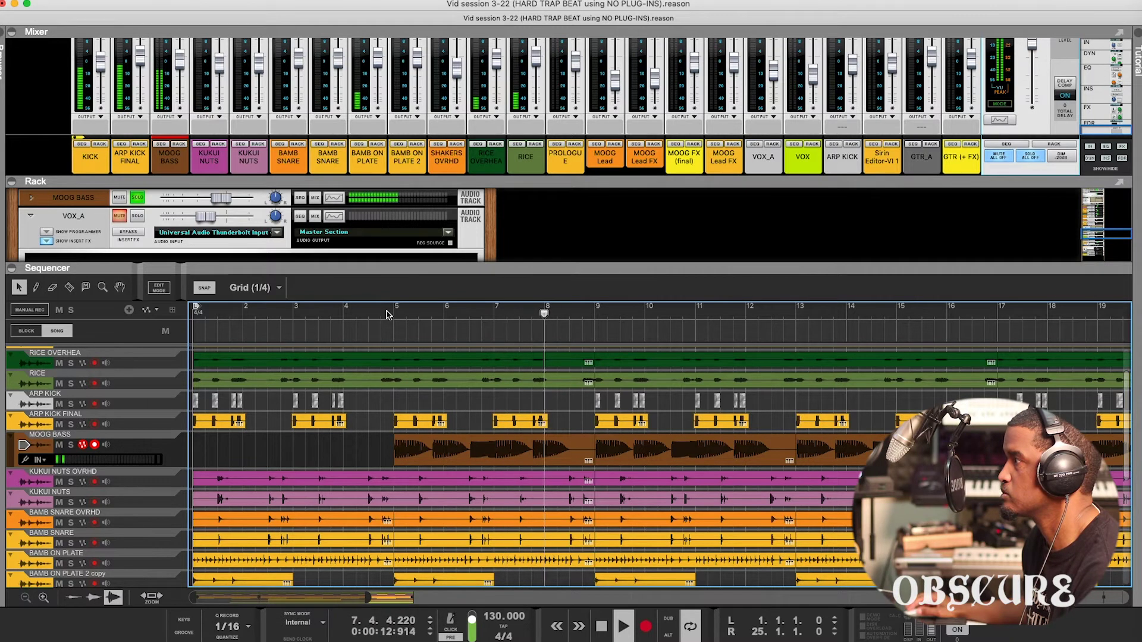
scroll(388, 440, down, 1)
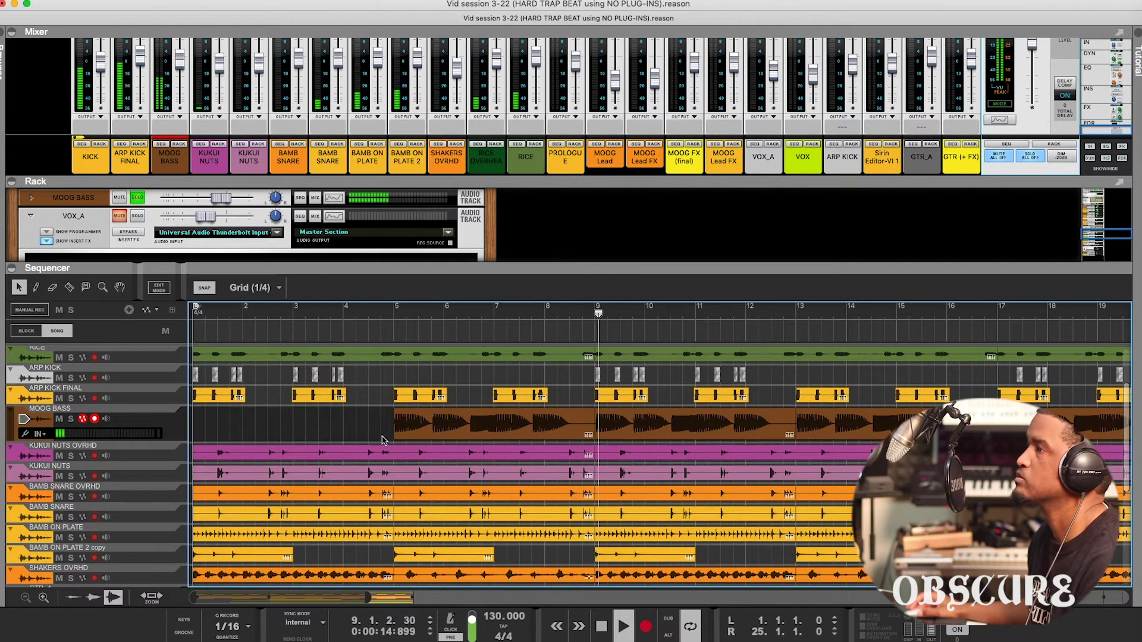
Select the SHAKERS OVRHD track to show its device, then replay the song from the start.
scroll(386, 440, down, 2)
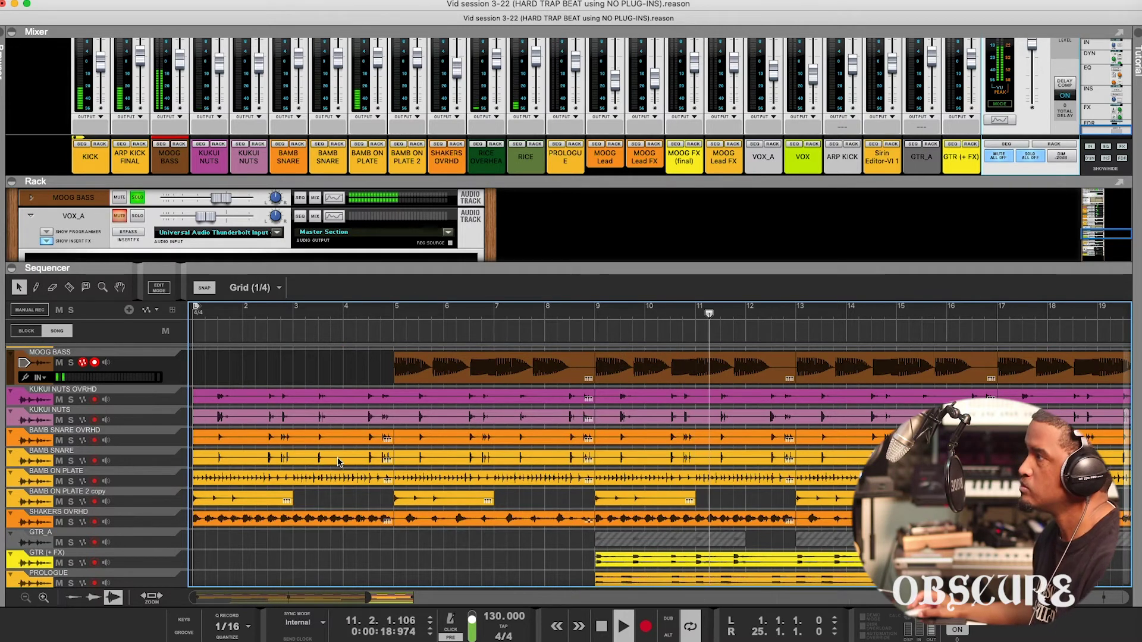
scroll(267, 505, up, 3)
scroll(173, 546, down, 4)
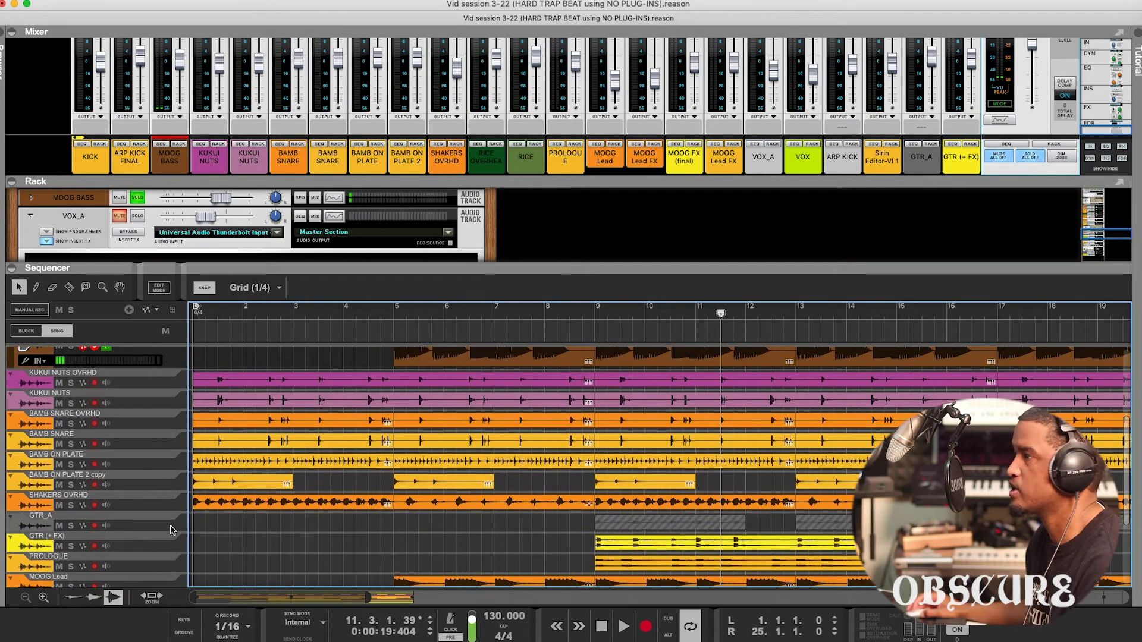
click(170, 505)
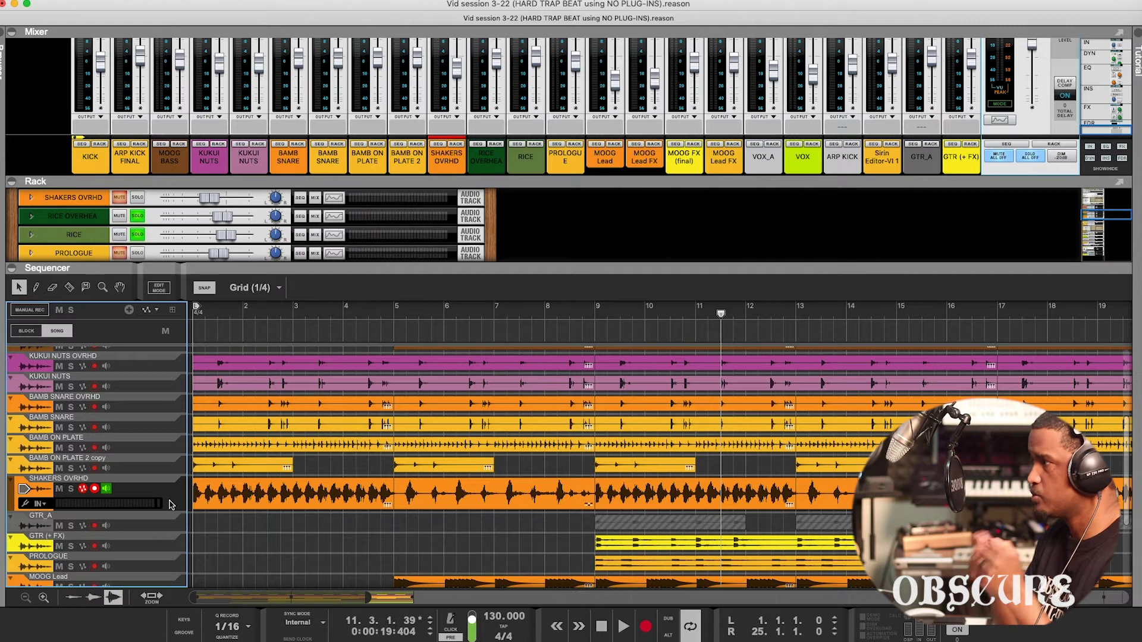
scroll(172, 504, up, 2)
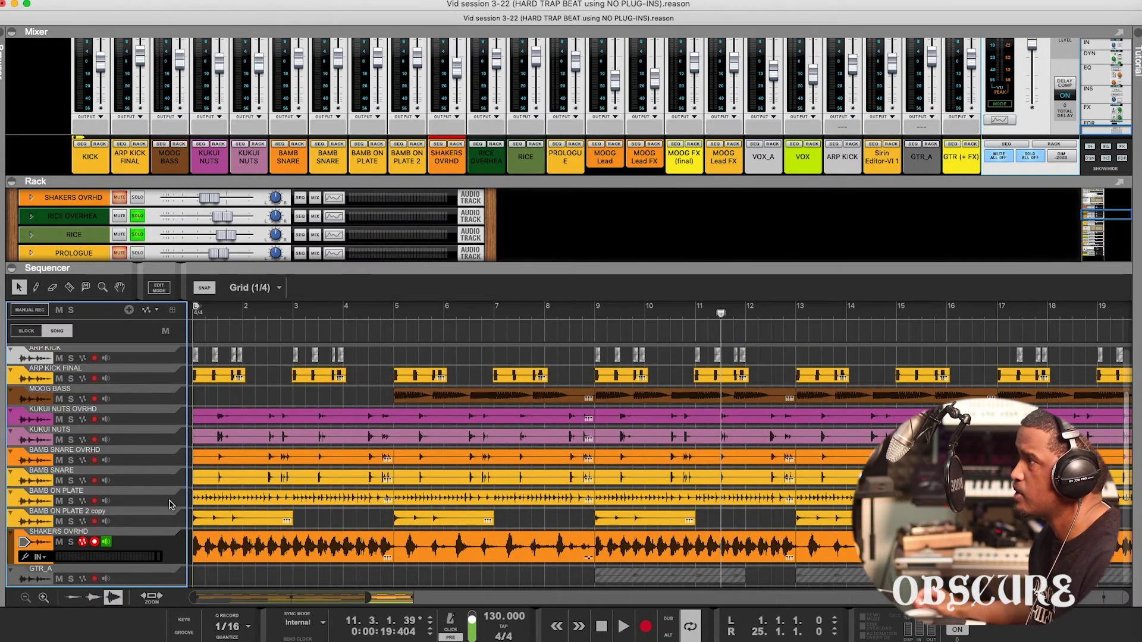
scroll(161, 504, down, 5)
key(Home)
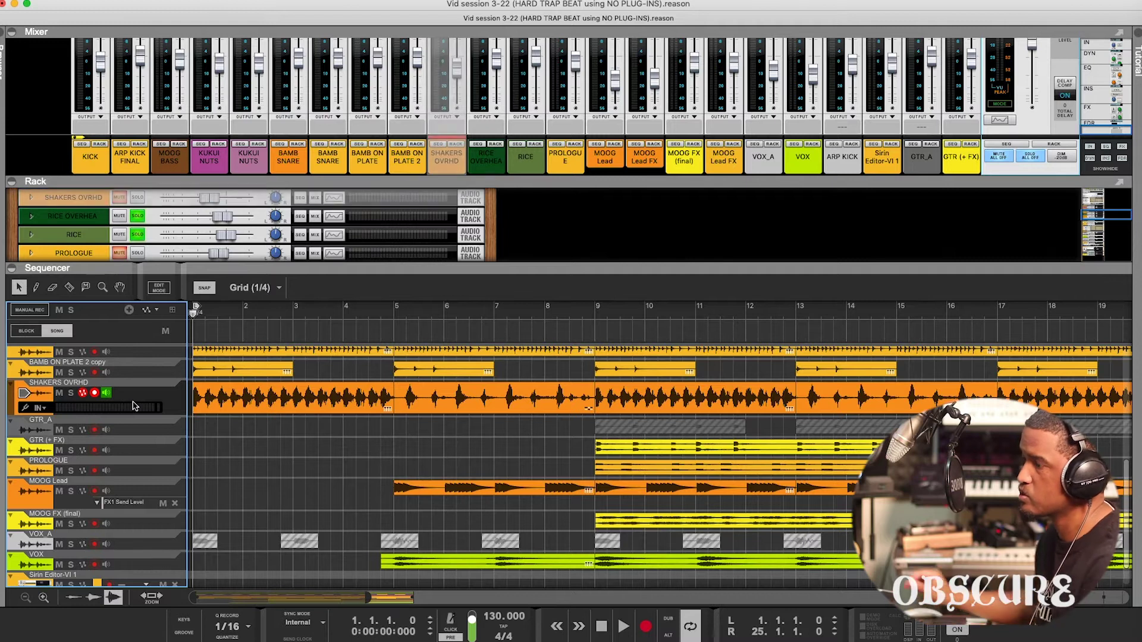
key(space)
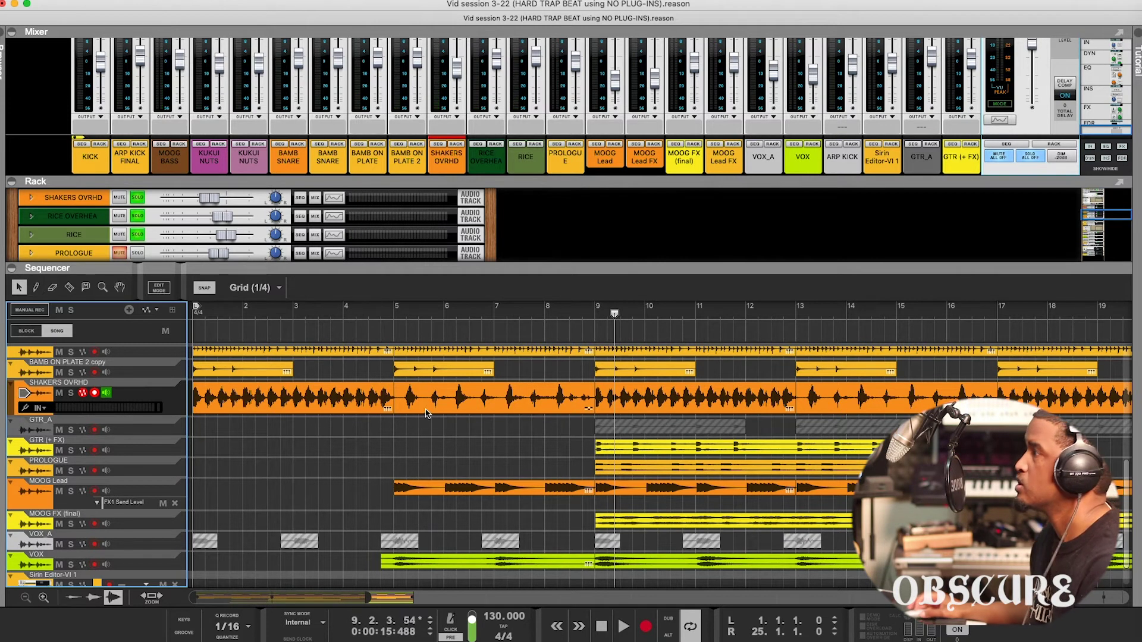
Bring up the GTR (+ FX) track, solo it and play the guitar alone.
scroll(425, 413, down, 5)
scroll(202, 449, up, 3)
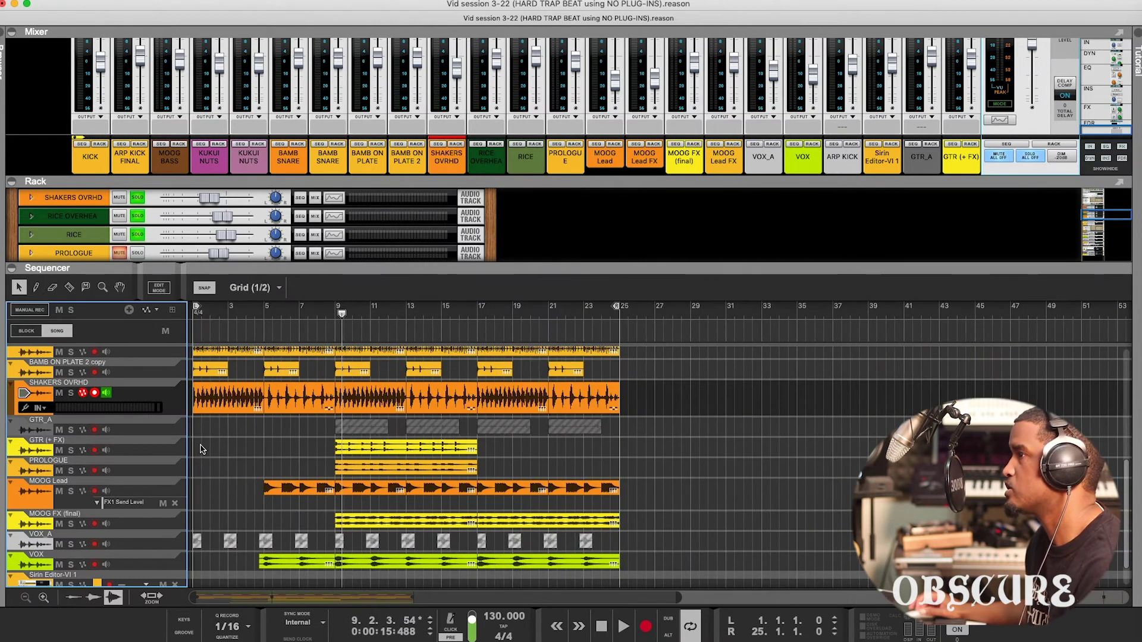
click(149, 449)
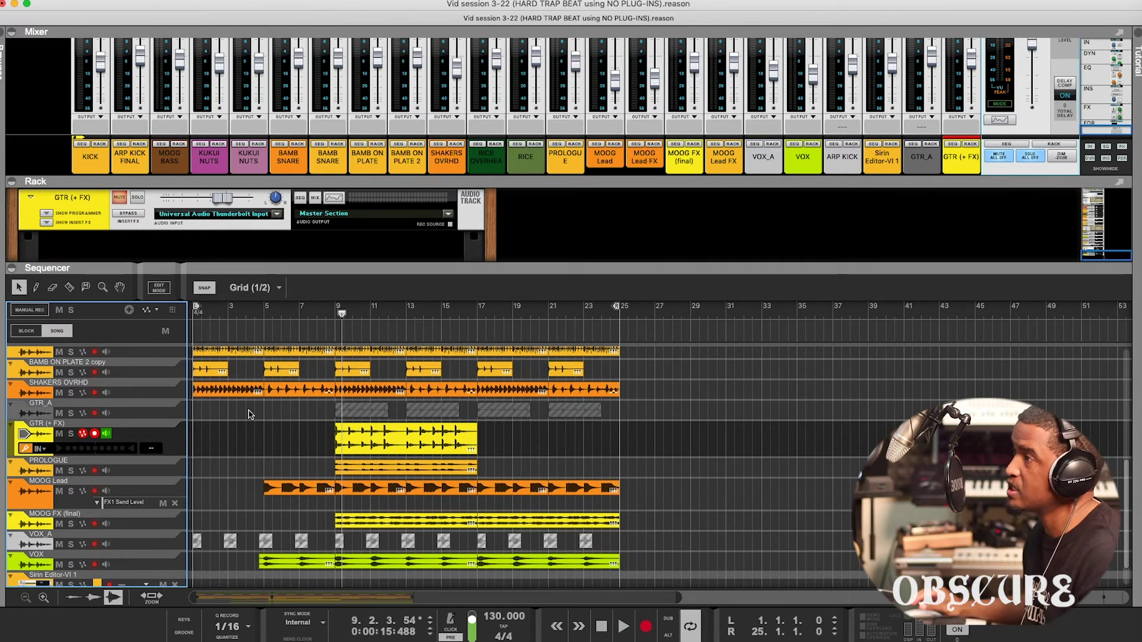
click(70, 433)
key(space)
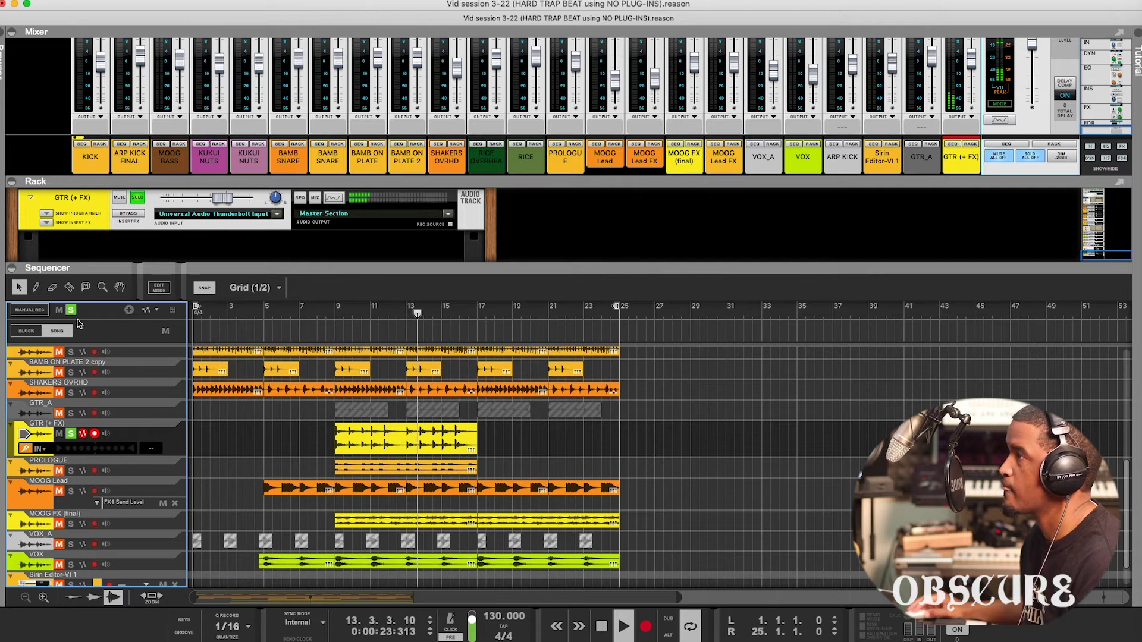
Stop the guitar, clear all solos, replay the full mix and show the PROLOGUE track.
key(space)
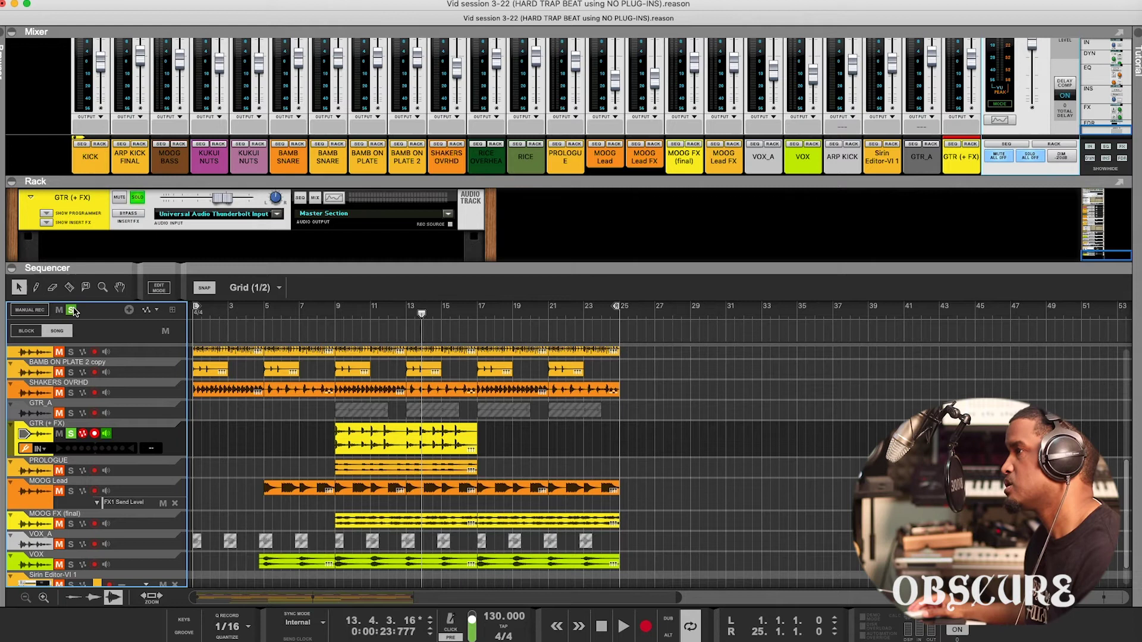
click(71, 310)
key(space)
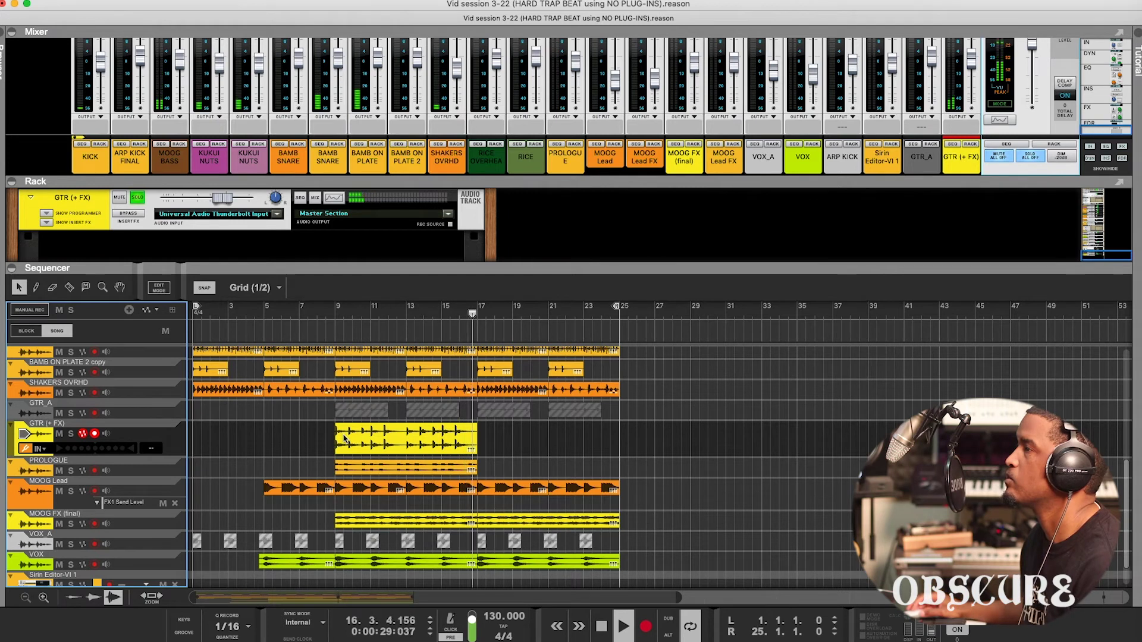
click(178, 470)
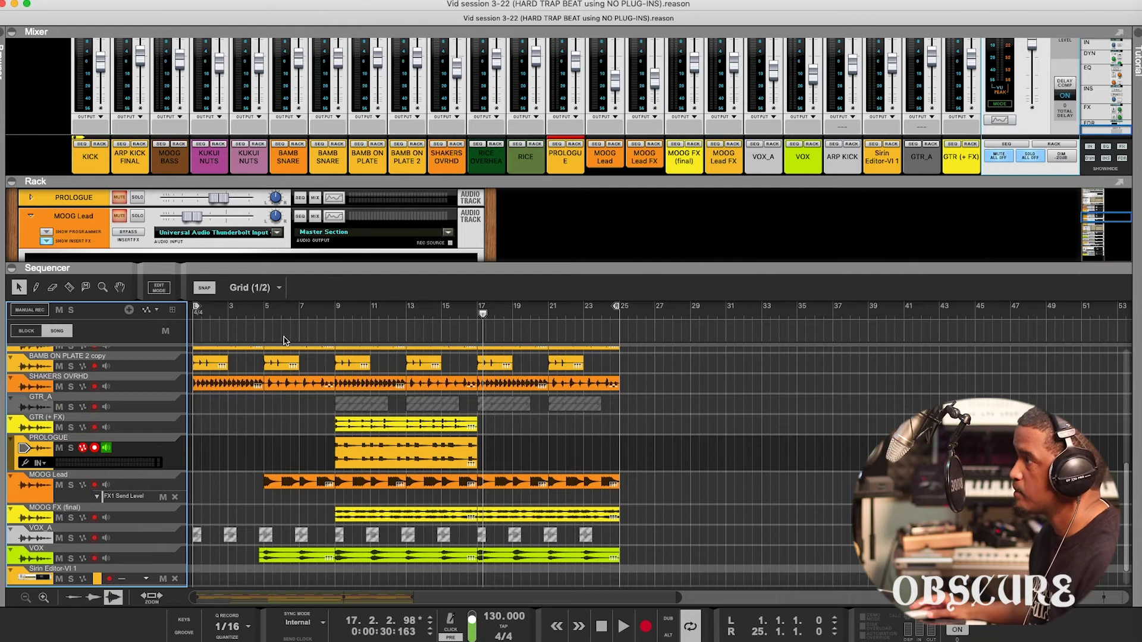
Solo the PROLOGUE track and play it back from bar 9.
click(166, 457)
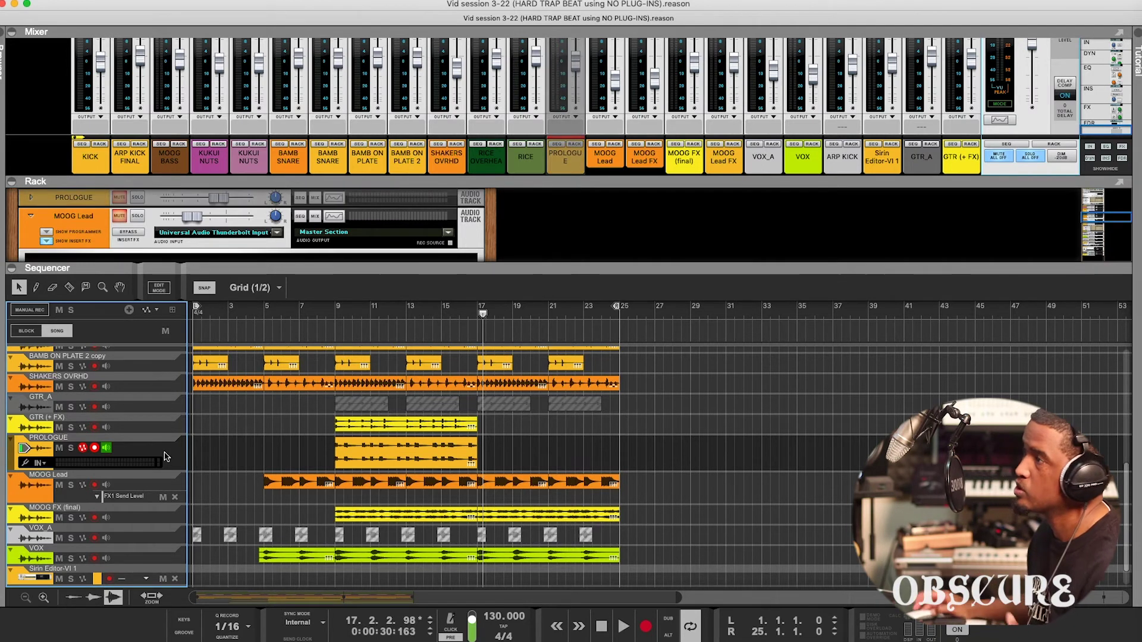
key(s)
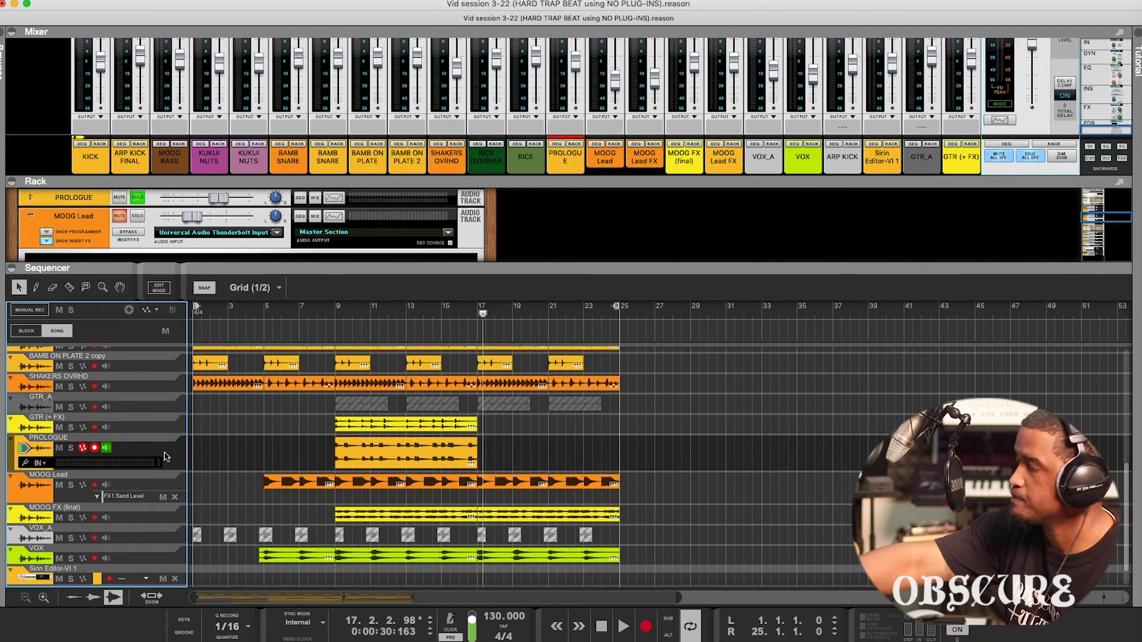
click(334, 314)
key(space)
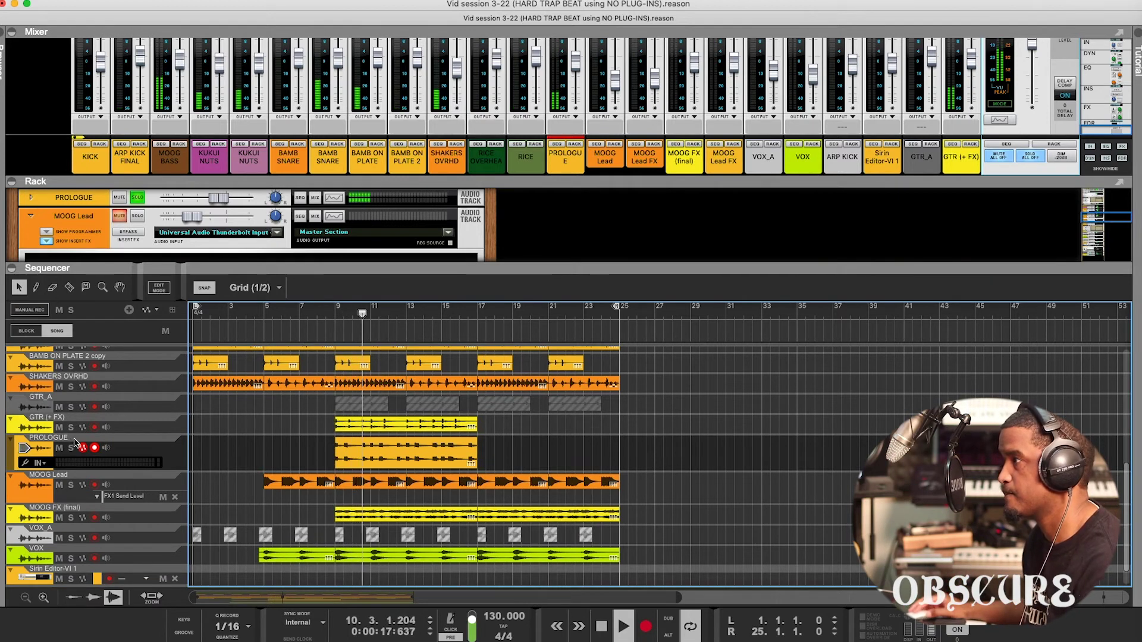
Reselect the PROLOGUE track header and restart playback.
click(156, 450)
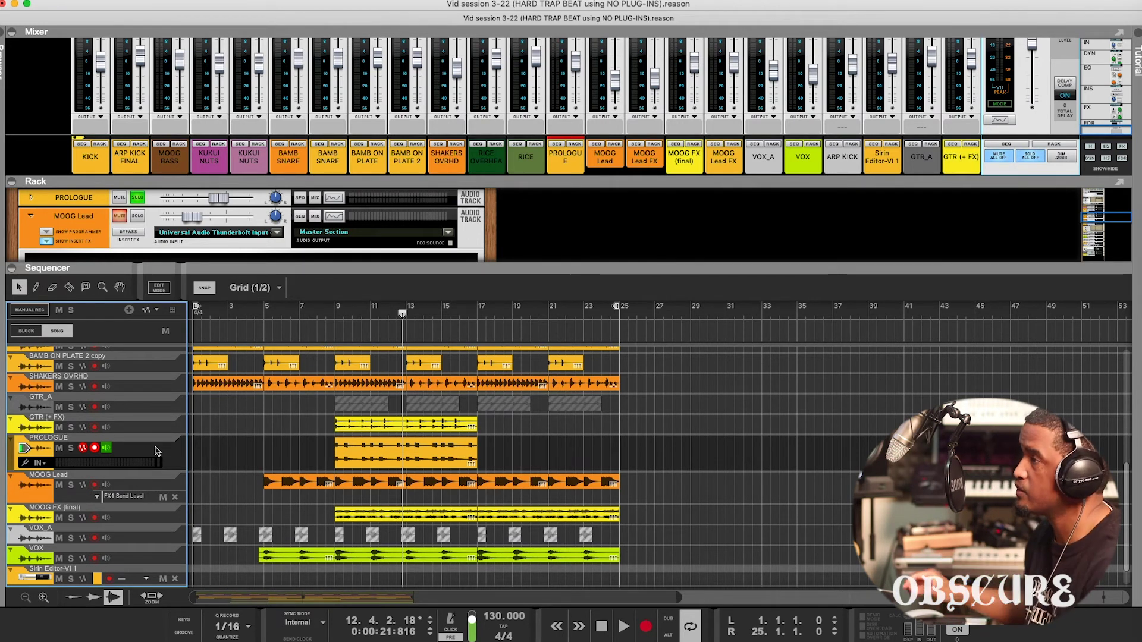
key(space)
scroll(319, 493, down, 2)
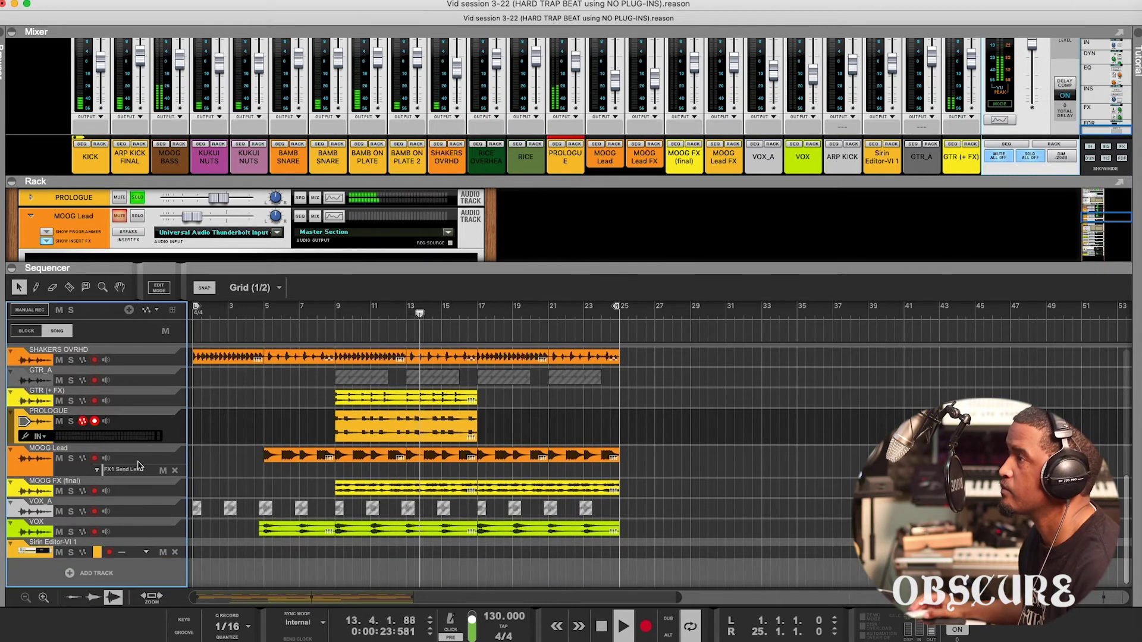
Stop, then solo the MOOG Lead track and play it alone.
key(space)
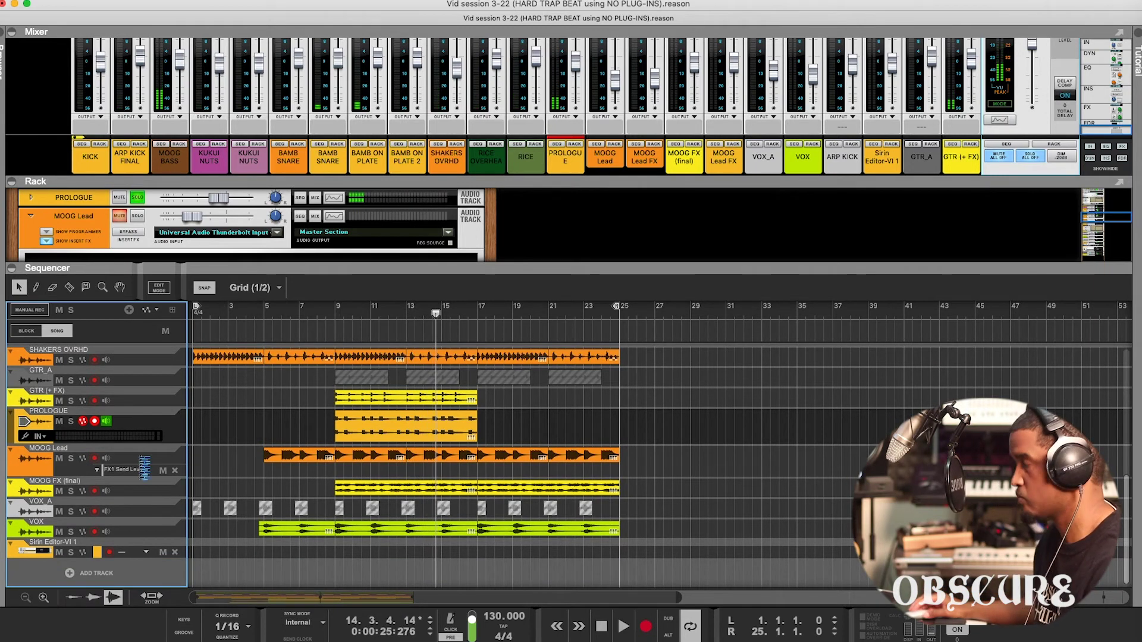
click(159, 456)
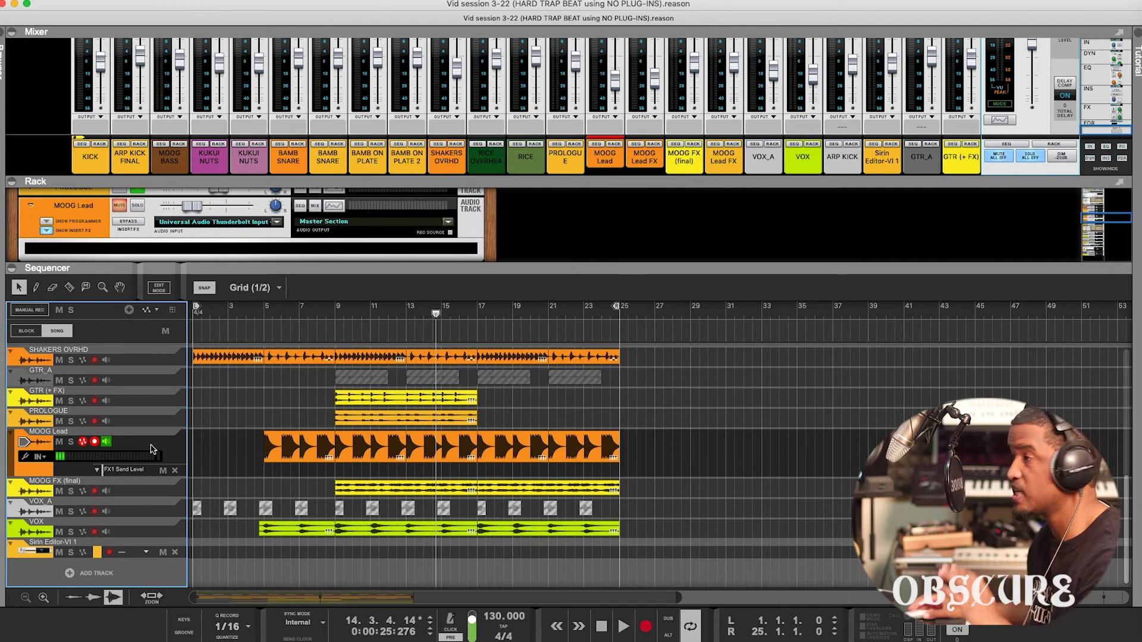
click(71, 442)
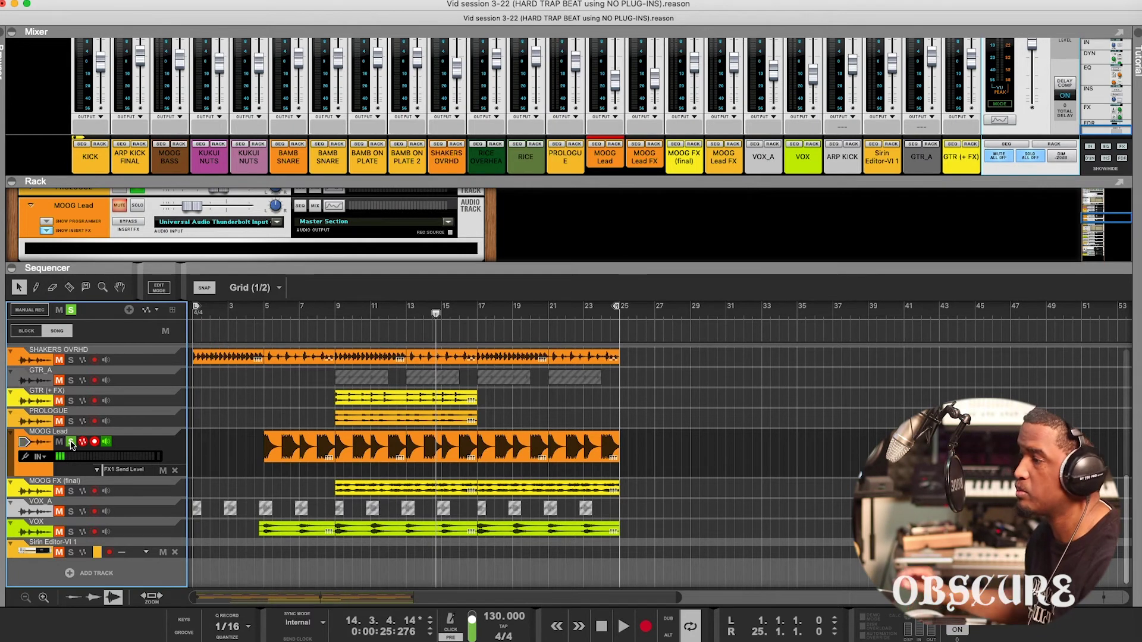
key(space)
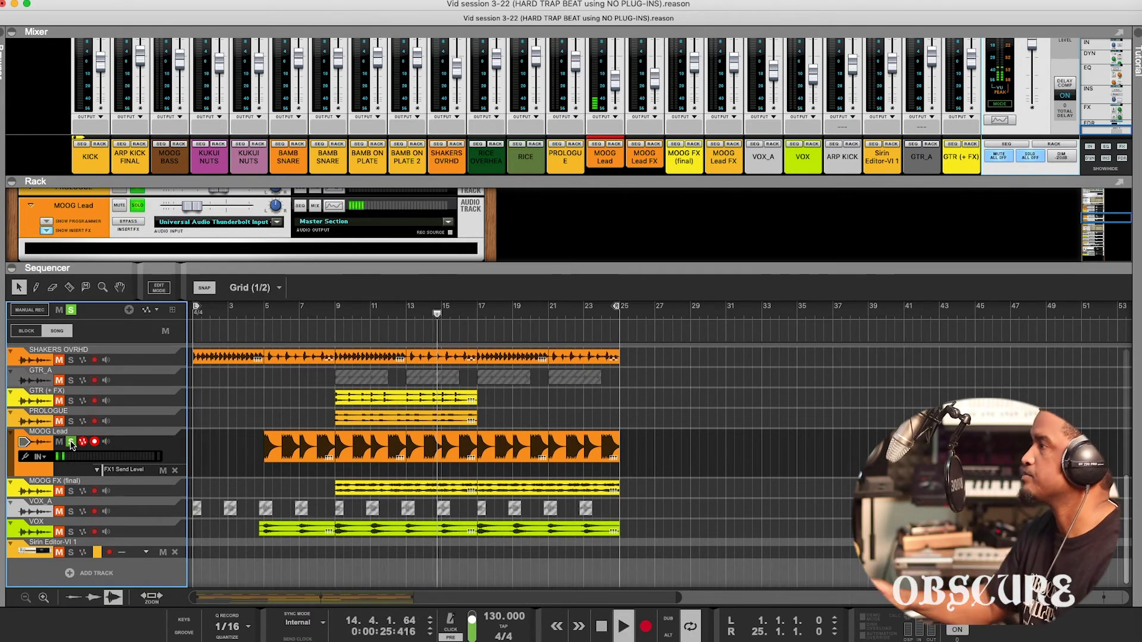
Loop bars 9–13 around the lead phrase, play it once, then deselect the clip.
click(358, 443)
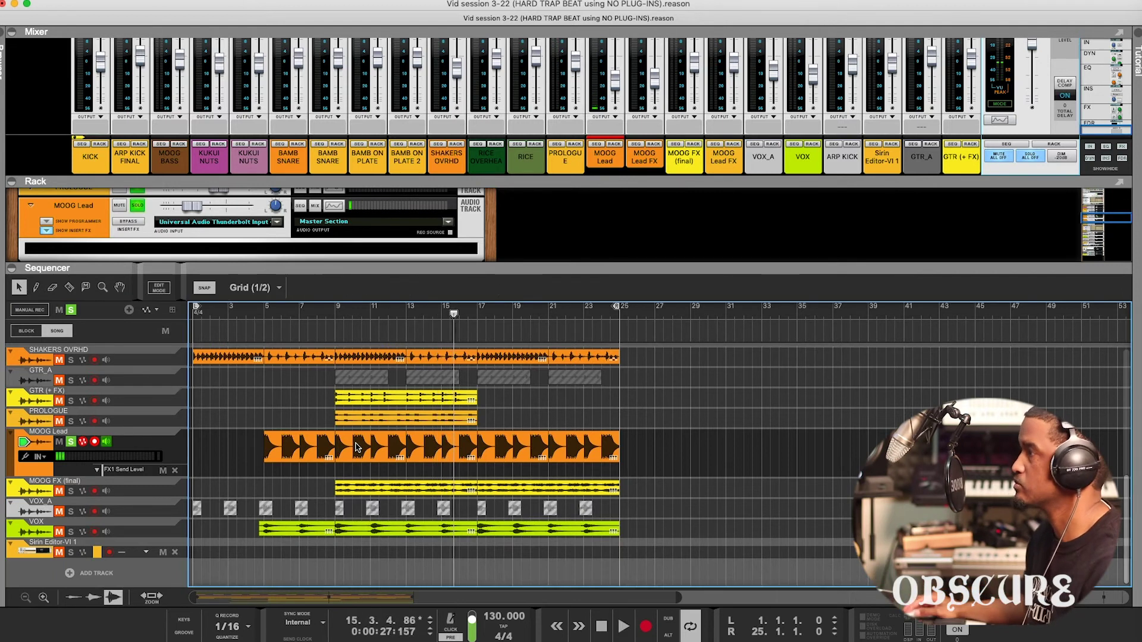
key(p)
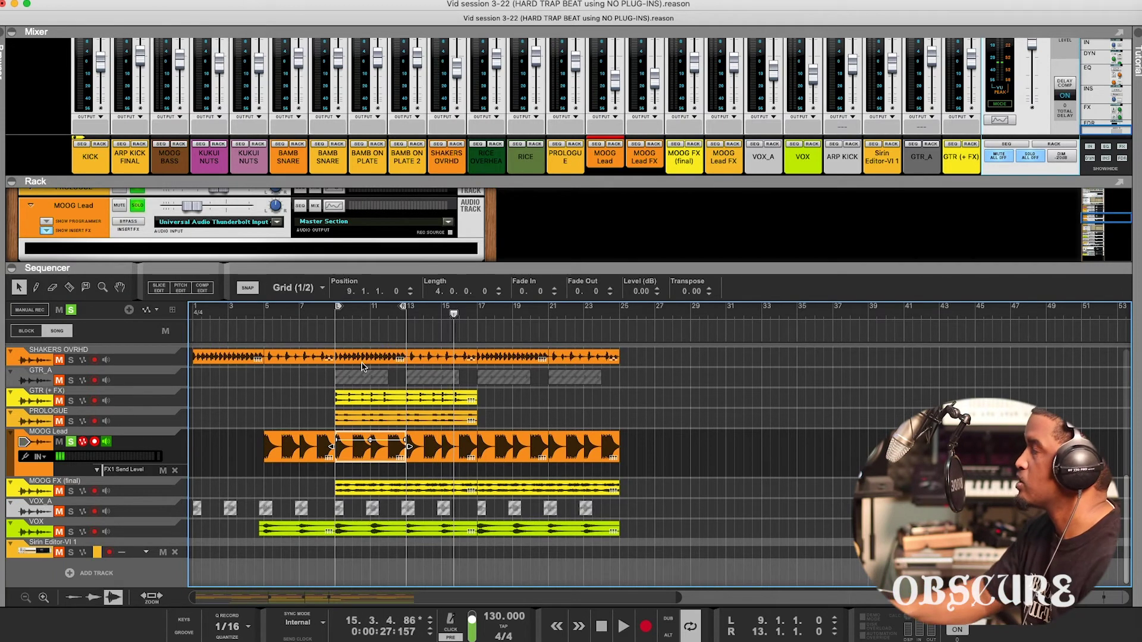
key(space)
key(space)
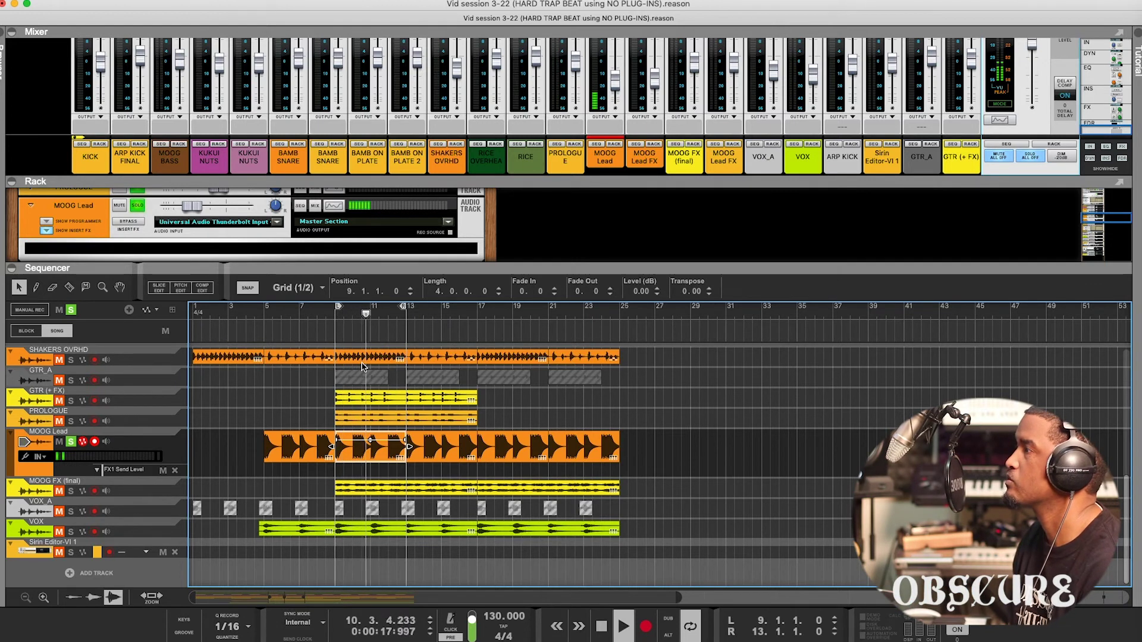
key(space)
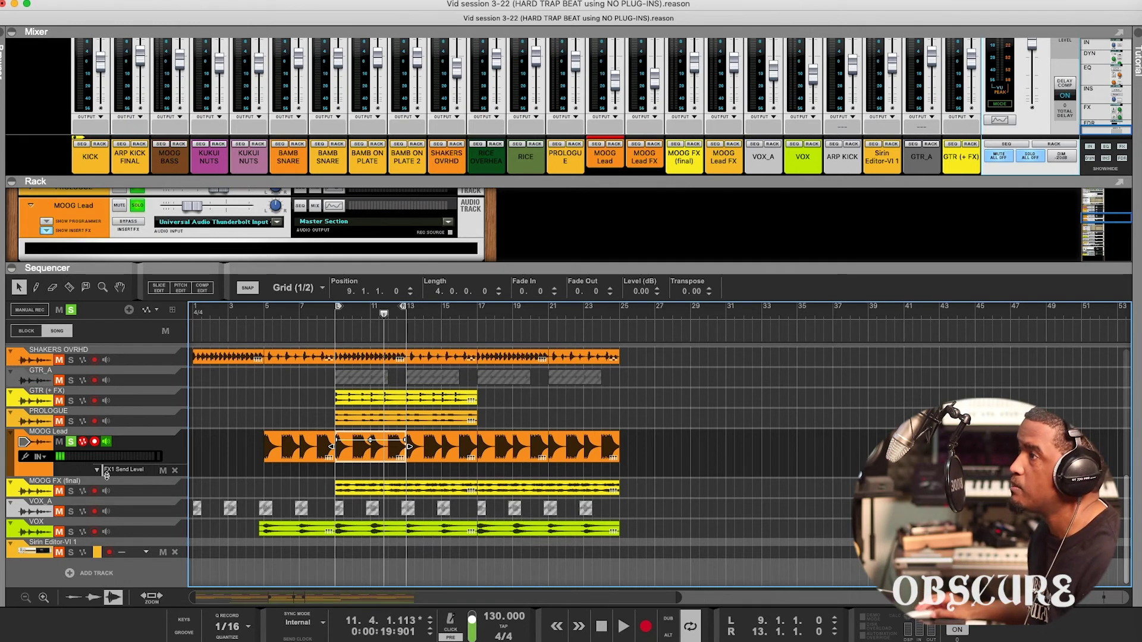
click(164, 450)
Enlarge and flip the rack to show MOOG Lead's cabling down to MOOG FX (final).
drag(236, 264, 265, 284)
click(82, 224)
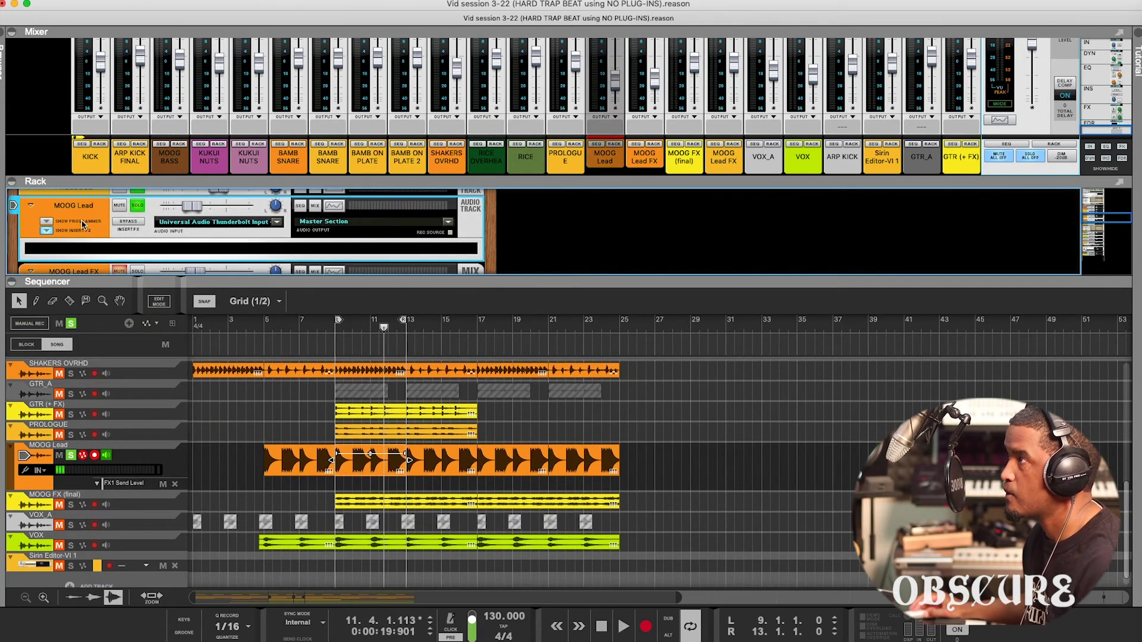
key(Tab)
drag(285, 277, 280, 305)
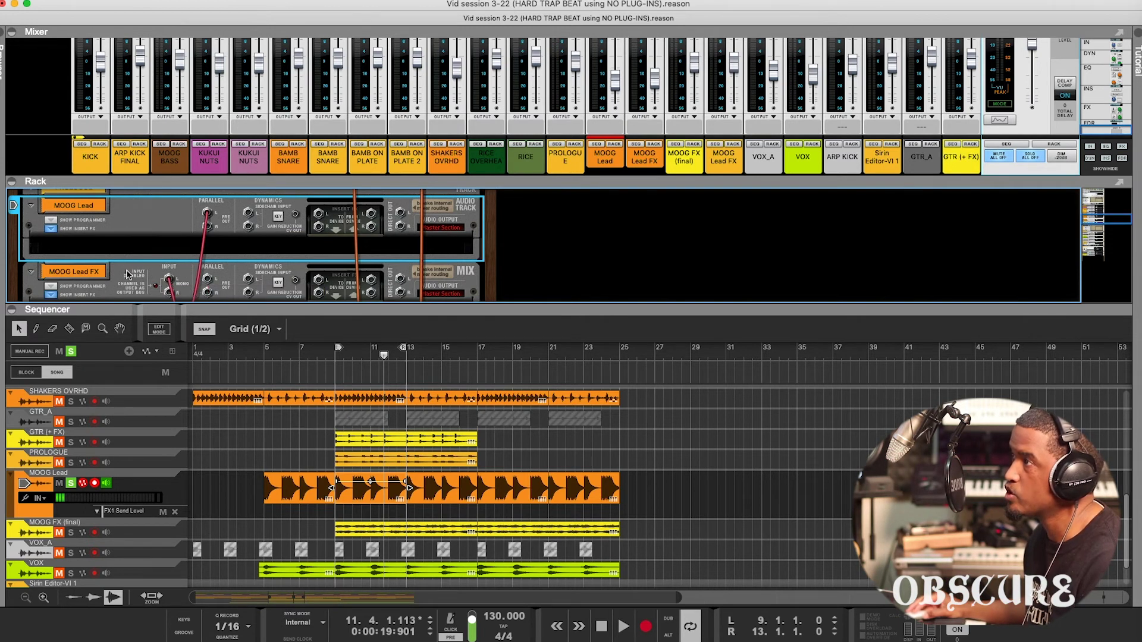
scroll(149, 274, down, 2)
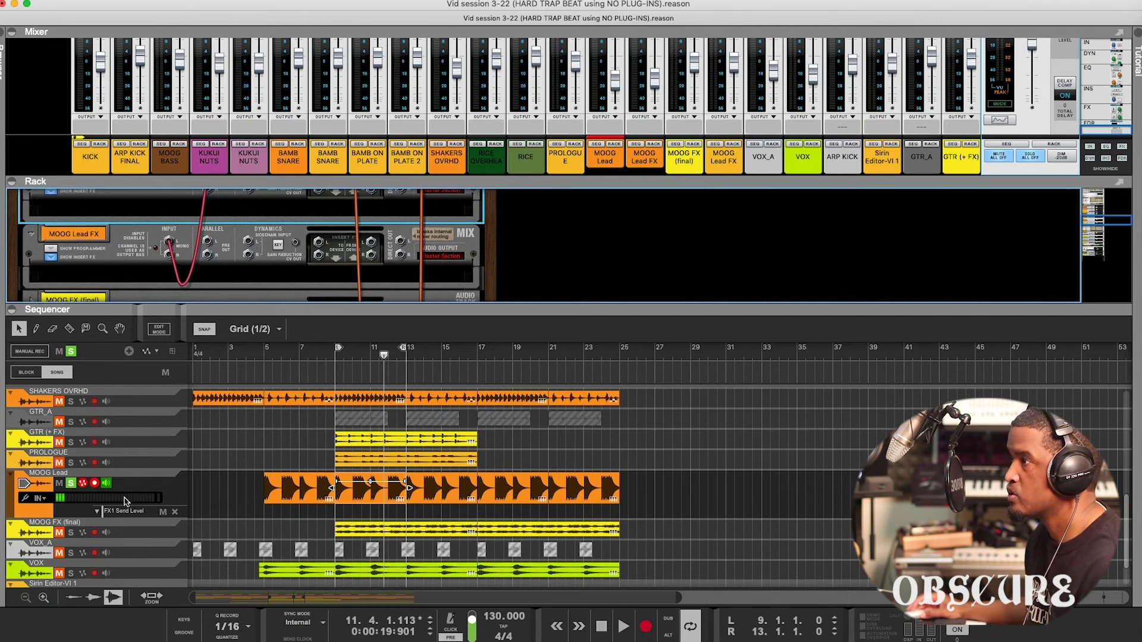
scroll(109, 274, down, 1)
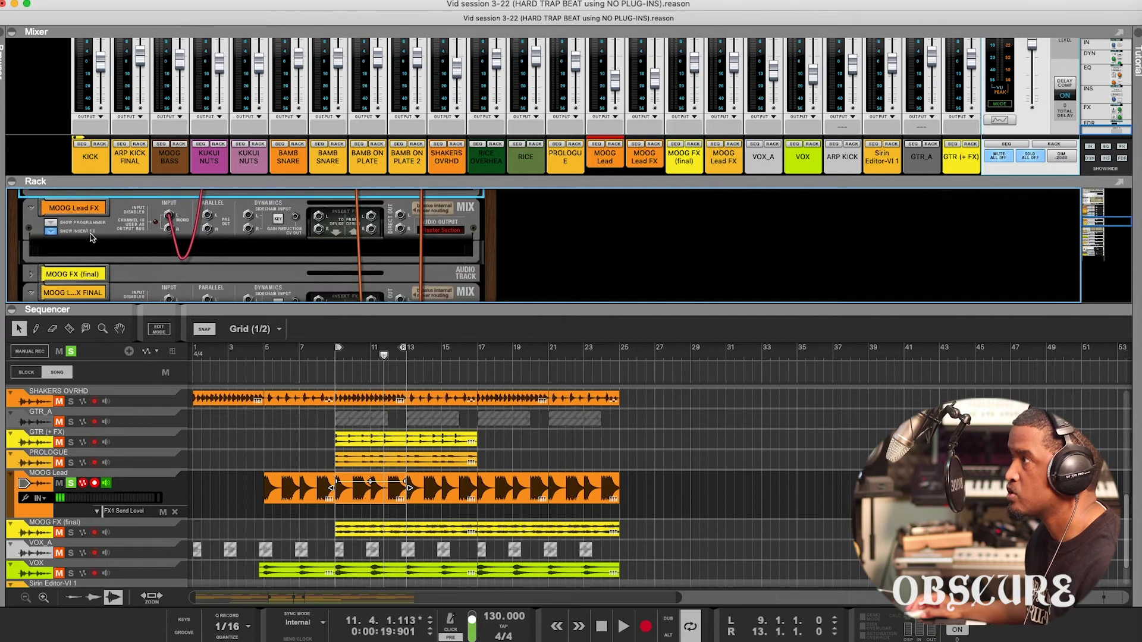
click(36, 279)
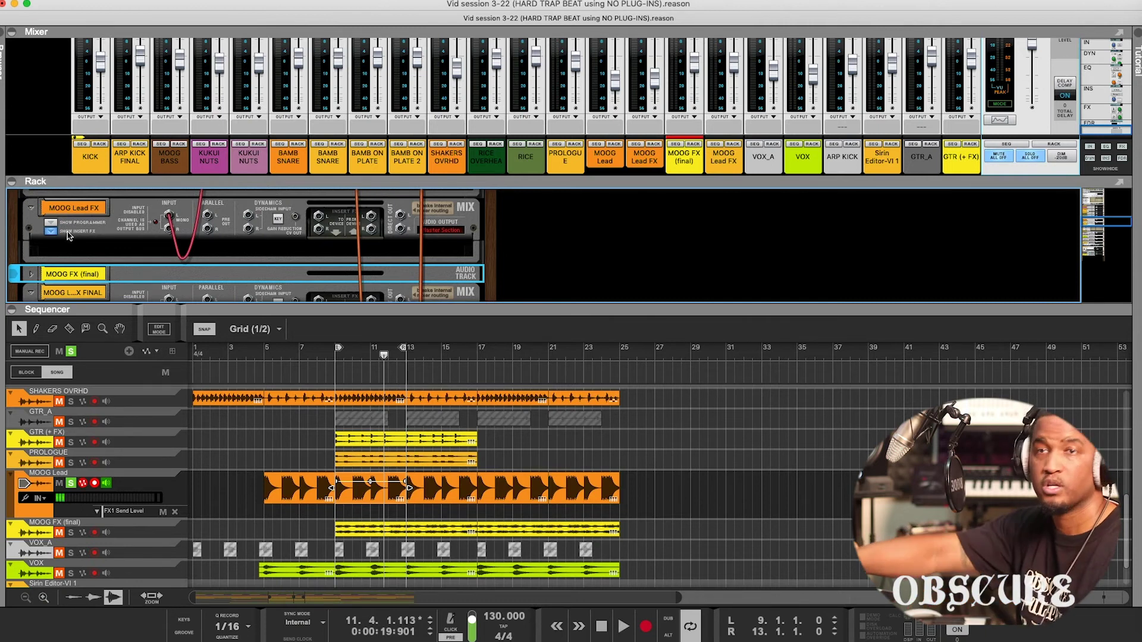
Solo the MOOG FX (final) track and audition it alone.
click(73, 522)
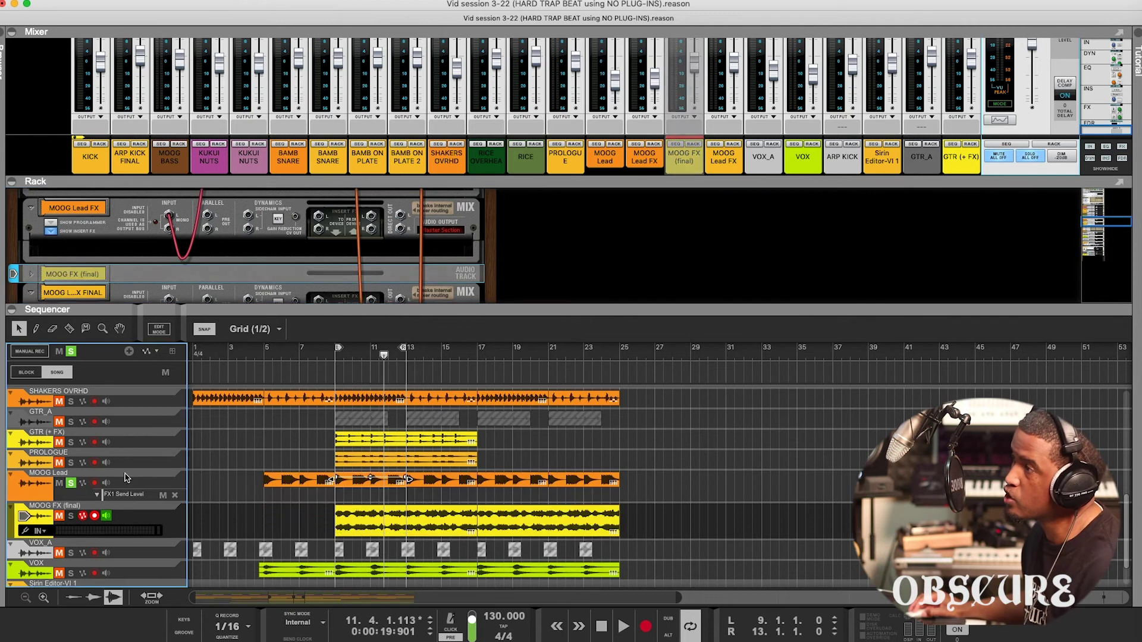
click(73, 517)
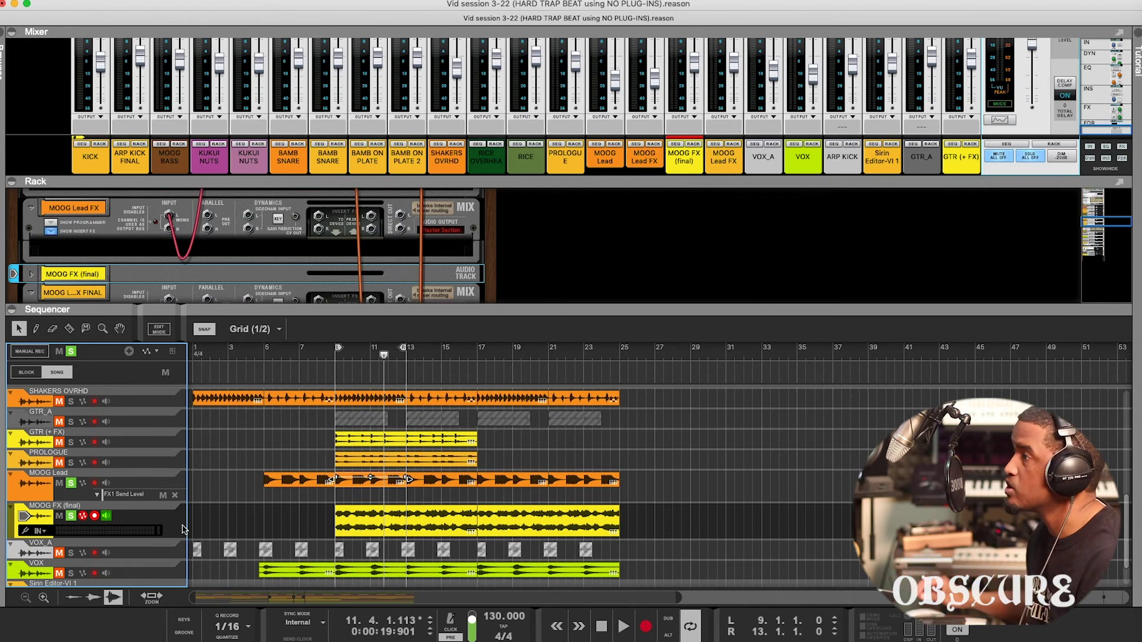
scroll(182, 529, down, 2)
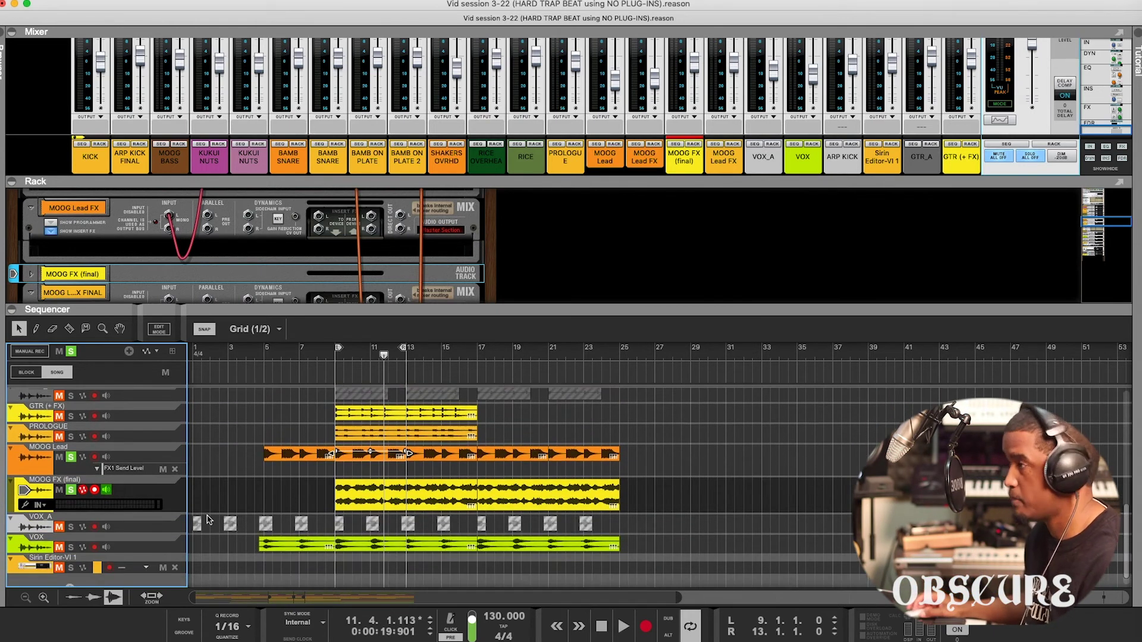
key(space)
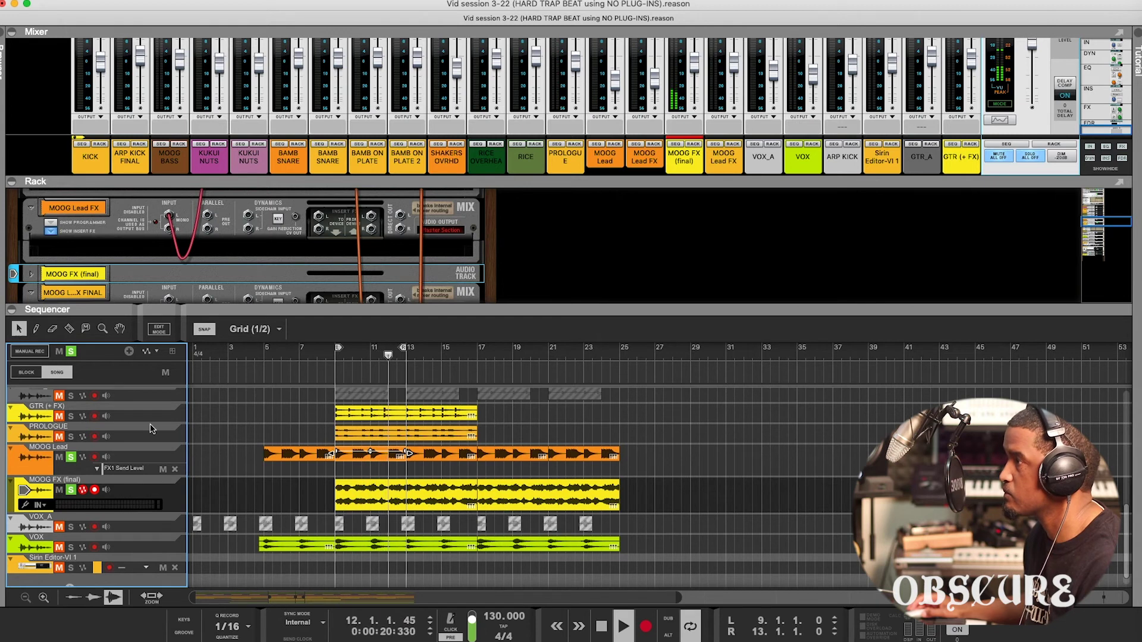
key(space)
Clear all solos and replay the full loop from bar 9.
click(72, 351)
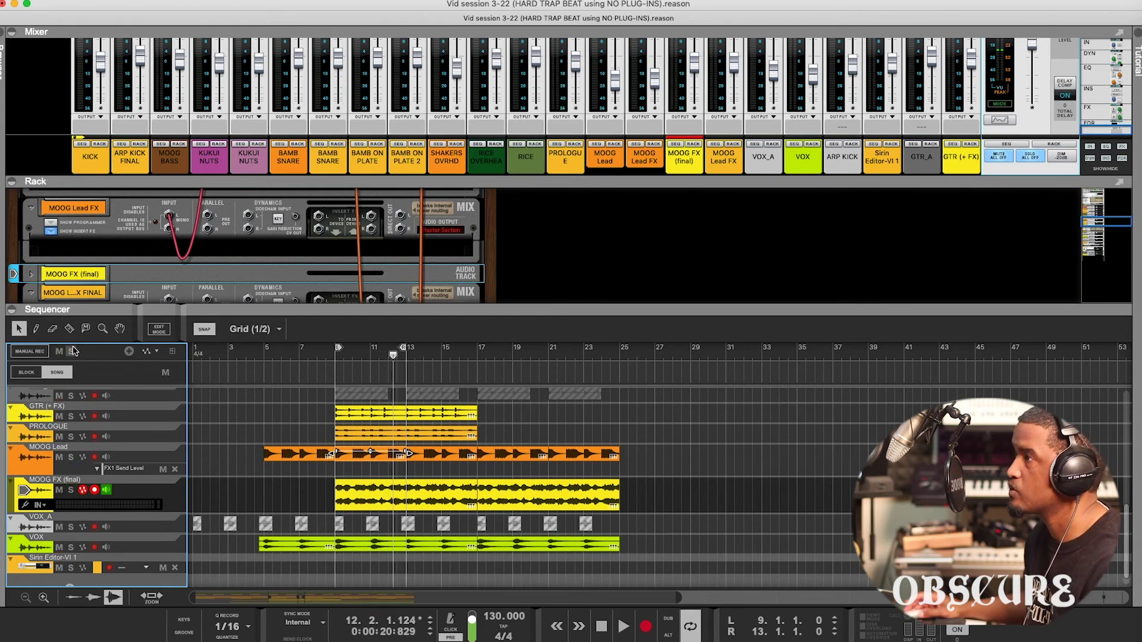
key(KP_0)
key(space)
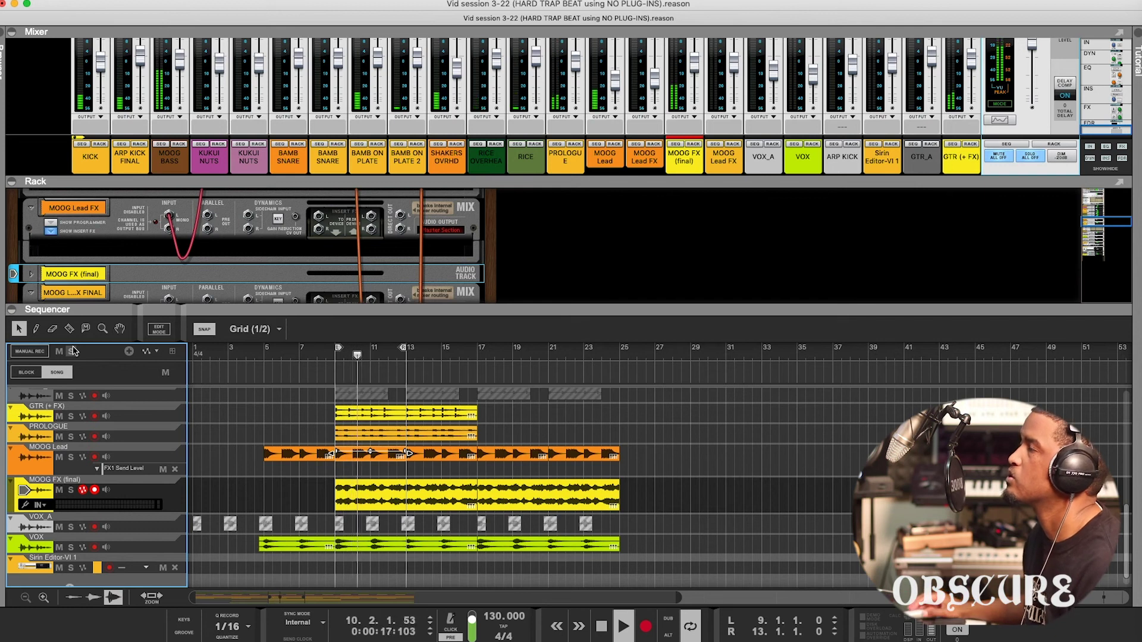
scroll(276, 448, down, 1)
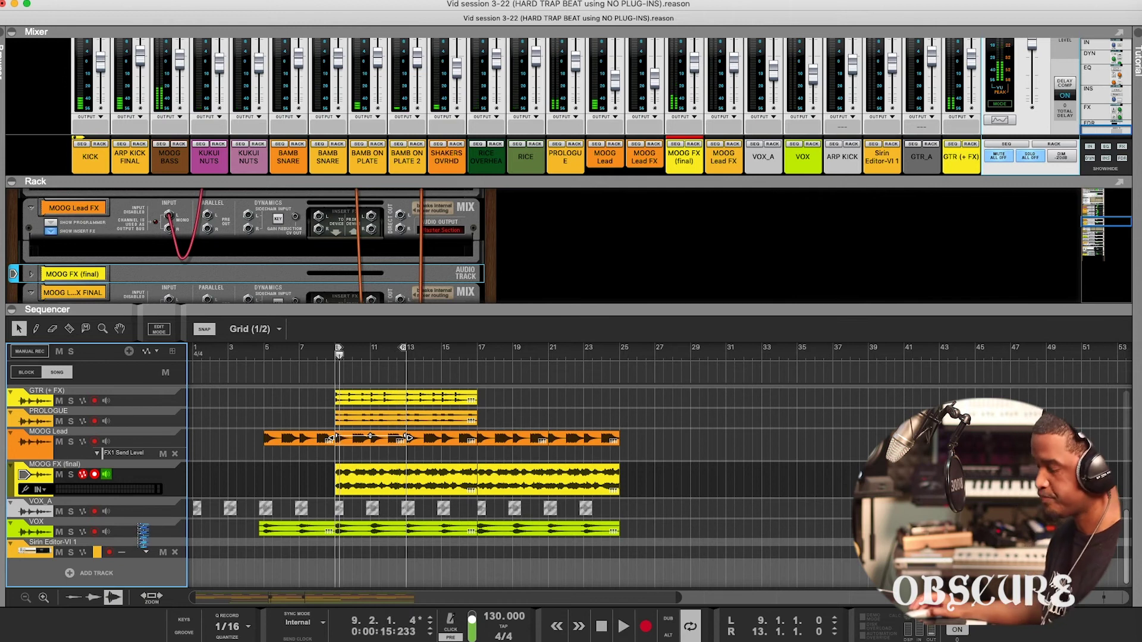
Solo the VOX vocal-chop track, audition it alone, then stop playback.
click(153, 529)
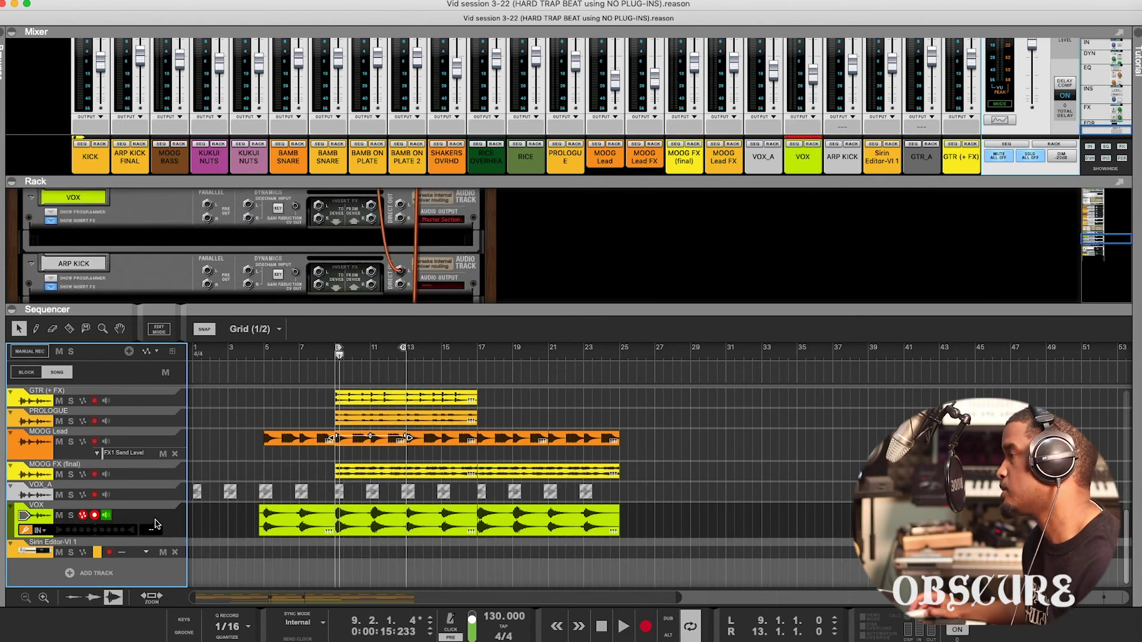
click(71, 514)
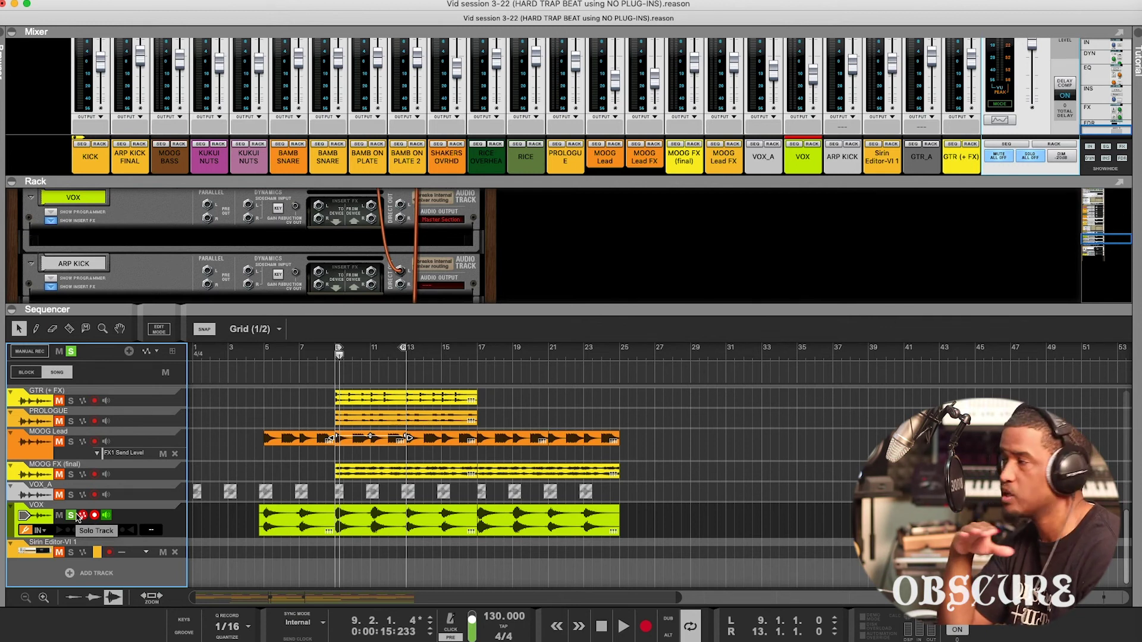
key(space)
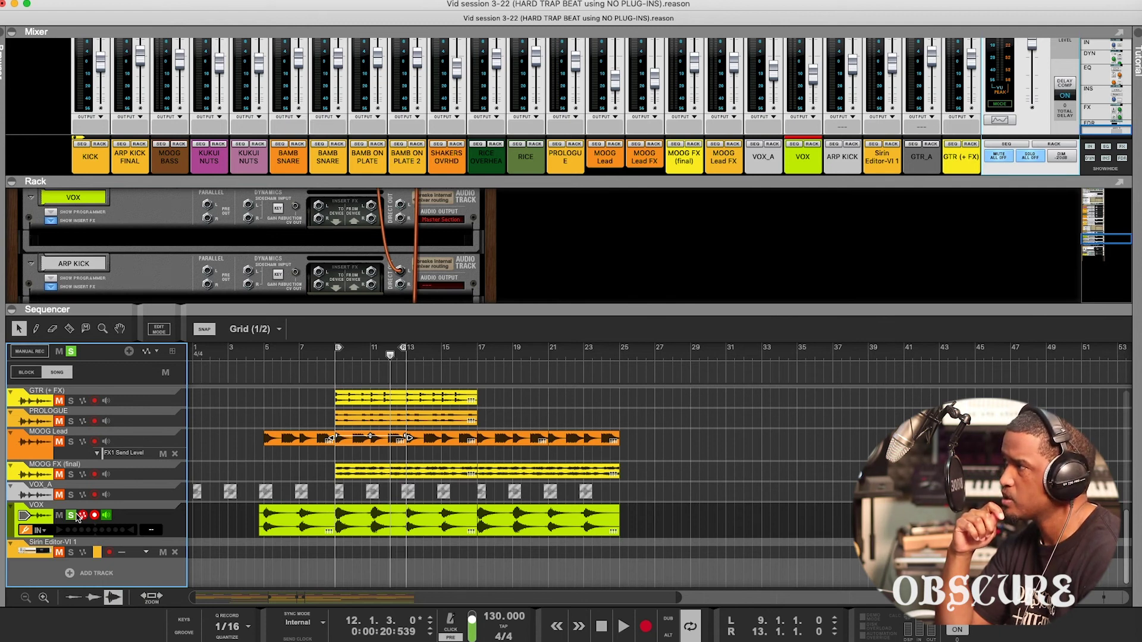
key(space)
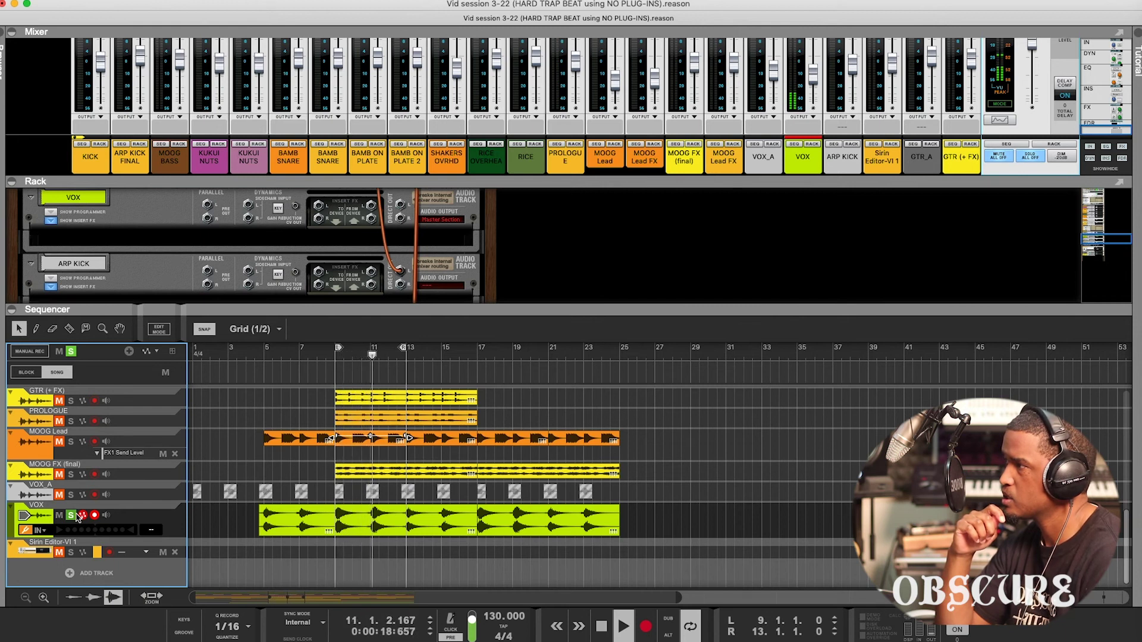
key(space)
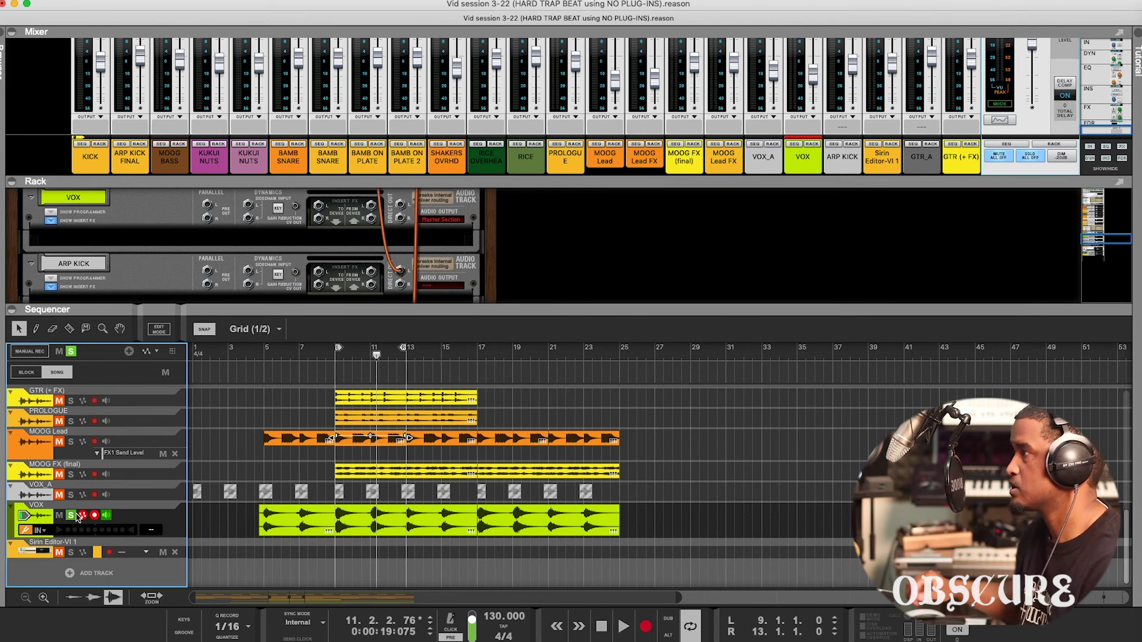
Clear the VOX solo, play the full mix while browsing the tracks, then stop at bar 1.
click(70, 351)
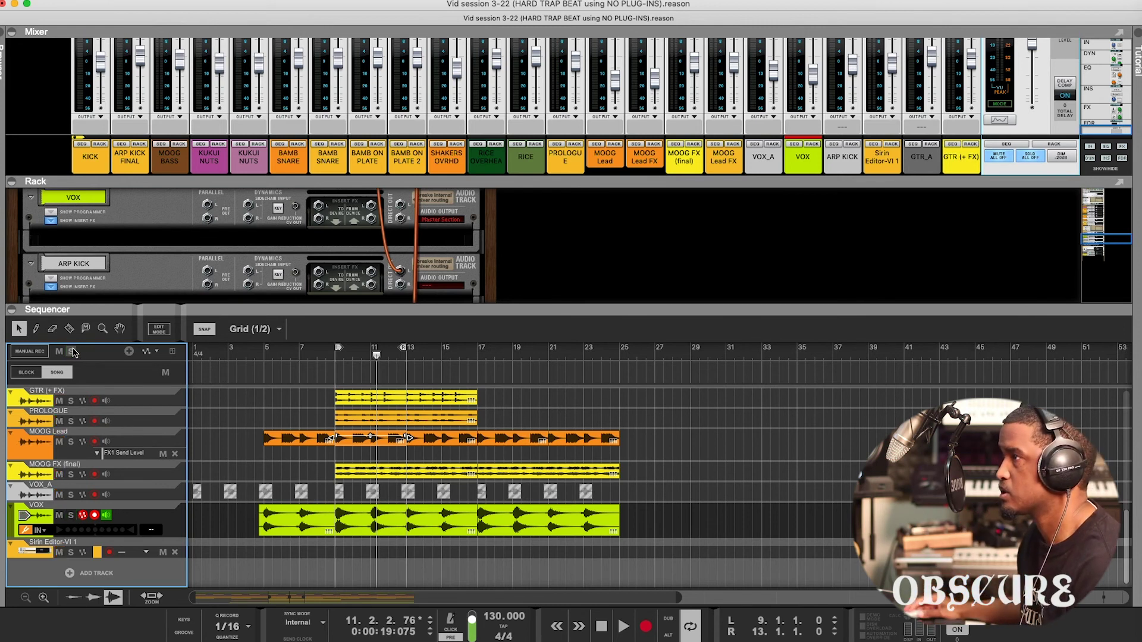
key(space)
scroll(303, 493, up, 10)
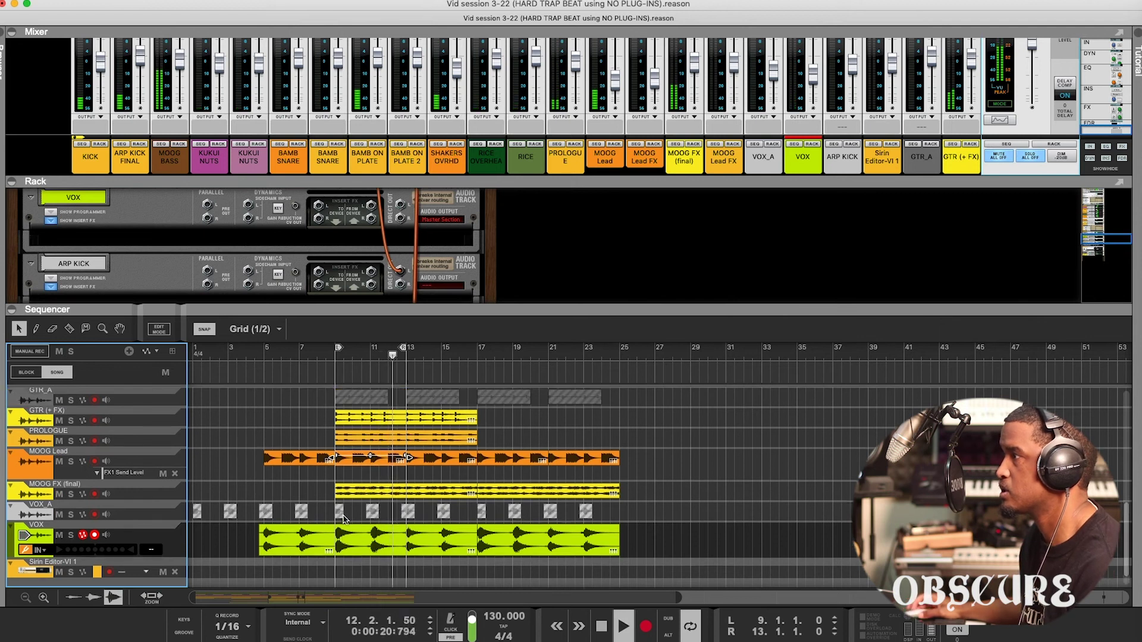
scroll(344, 519, down, 10)
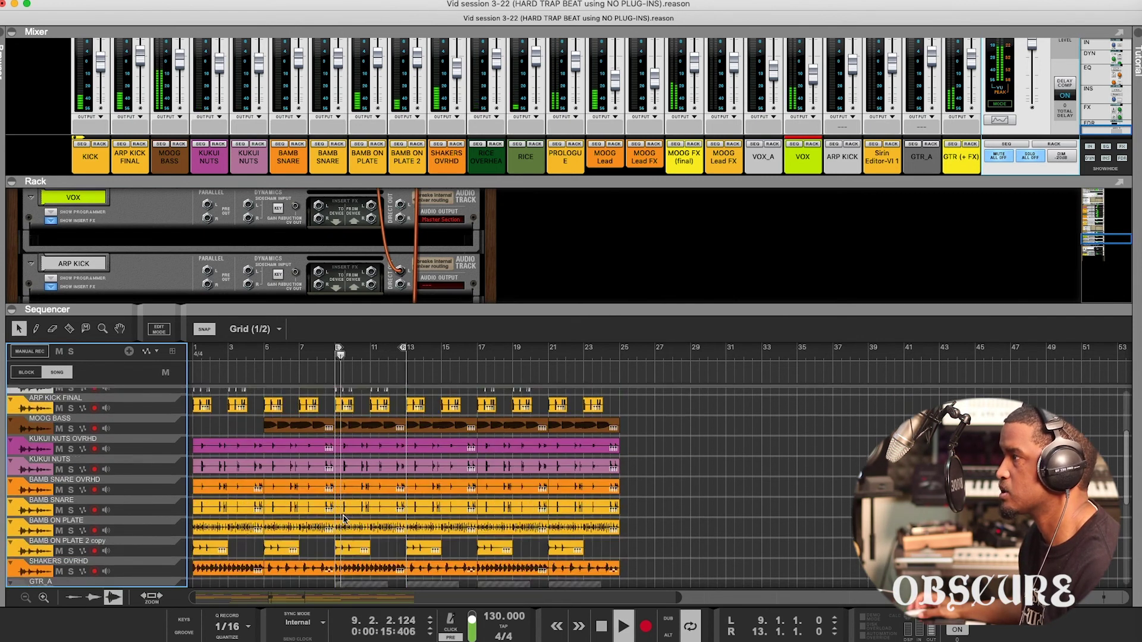
scroll(343, 519, down, 5)
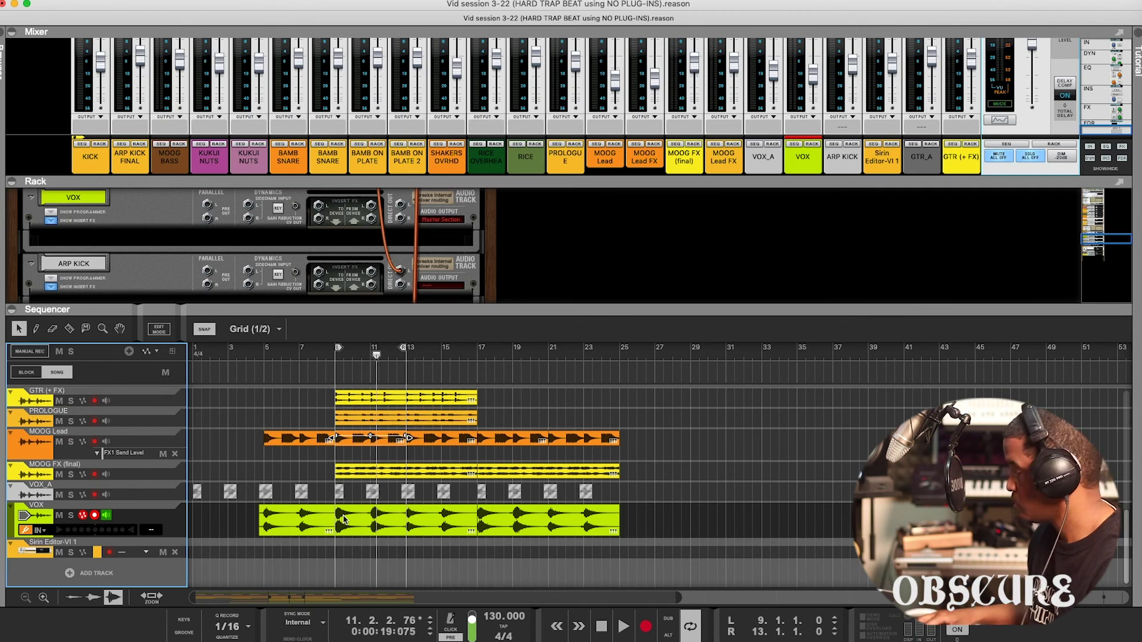
key(space)
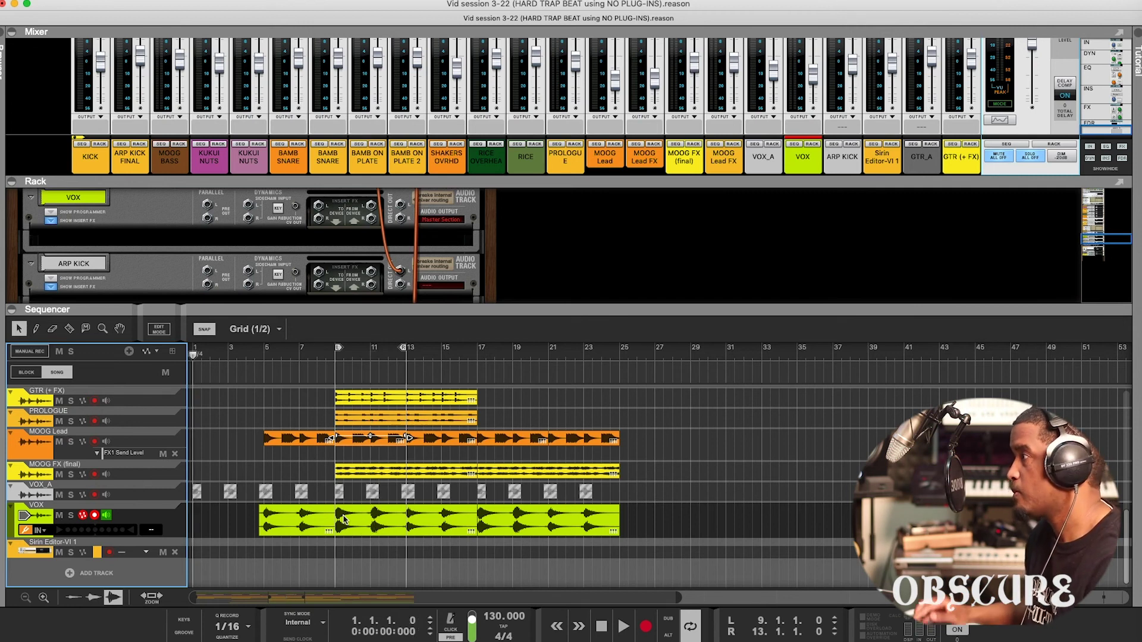